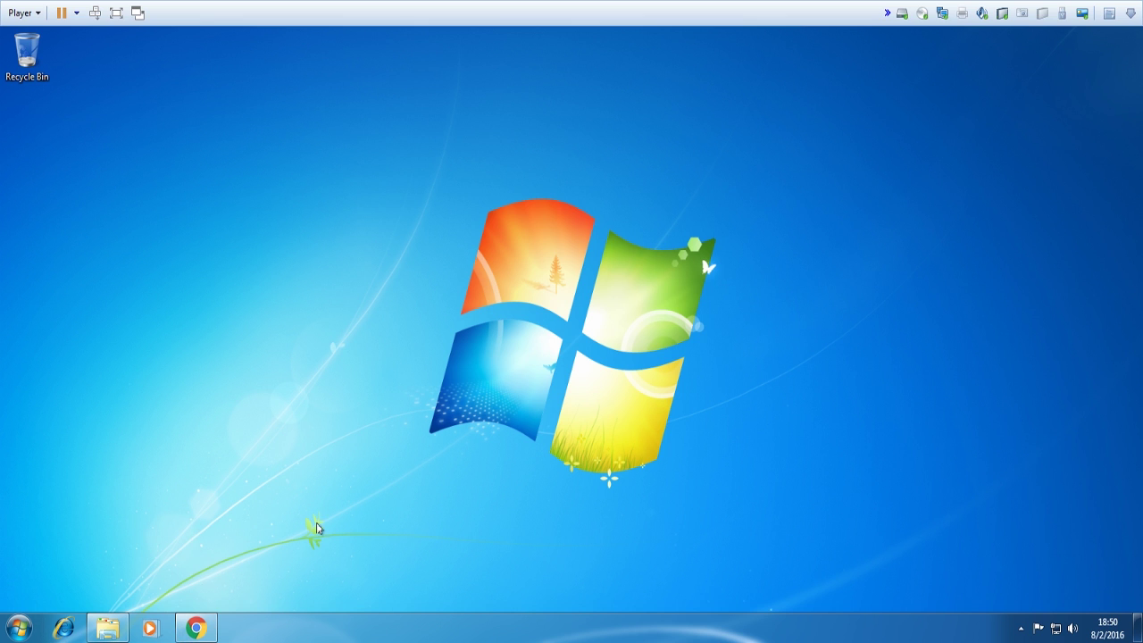
# Search Google for 'milcac', open militarycac.com, and scroll through its home page.
pyautogui.click(196, 628)
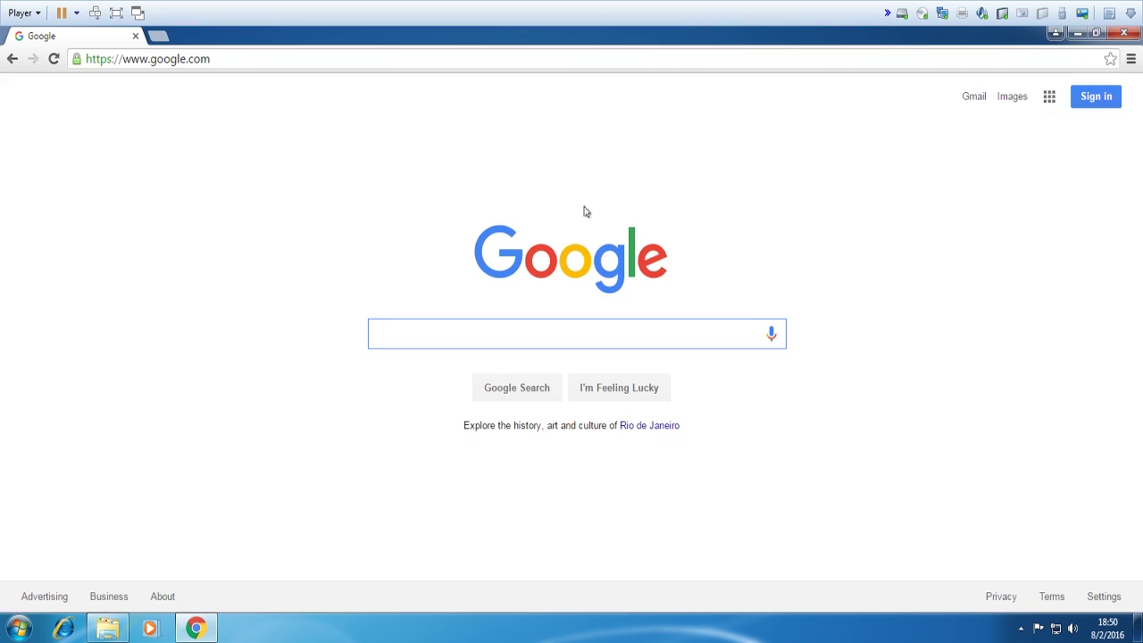
pyautogui.write('milcac')
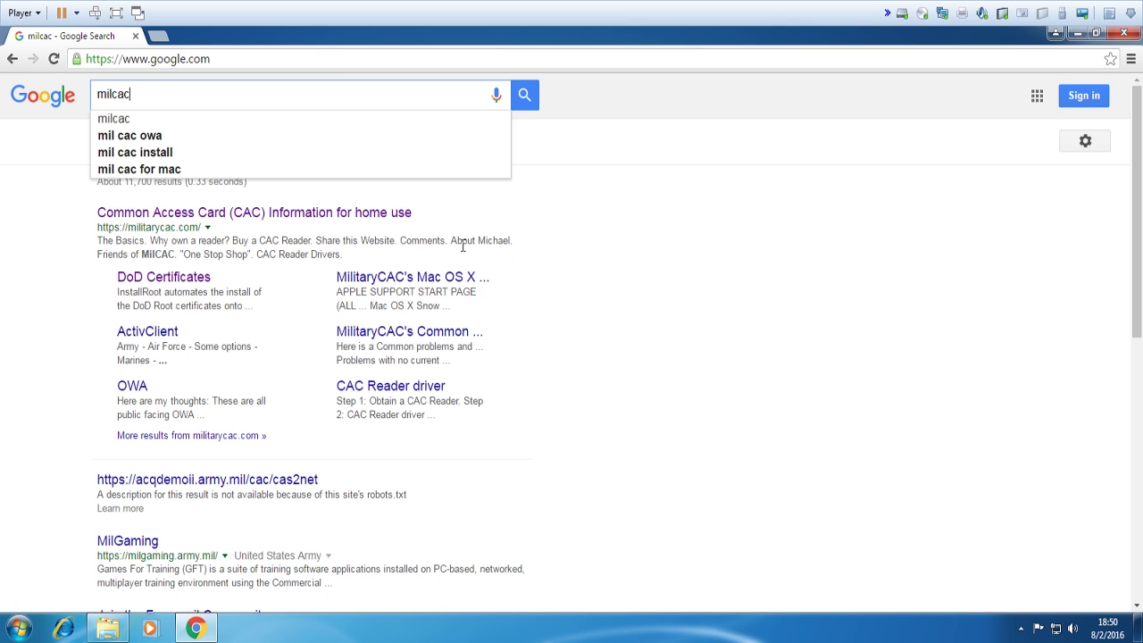
pyautogui.click(315, 214)
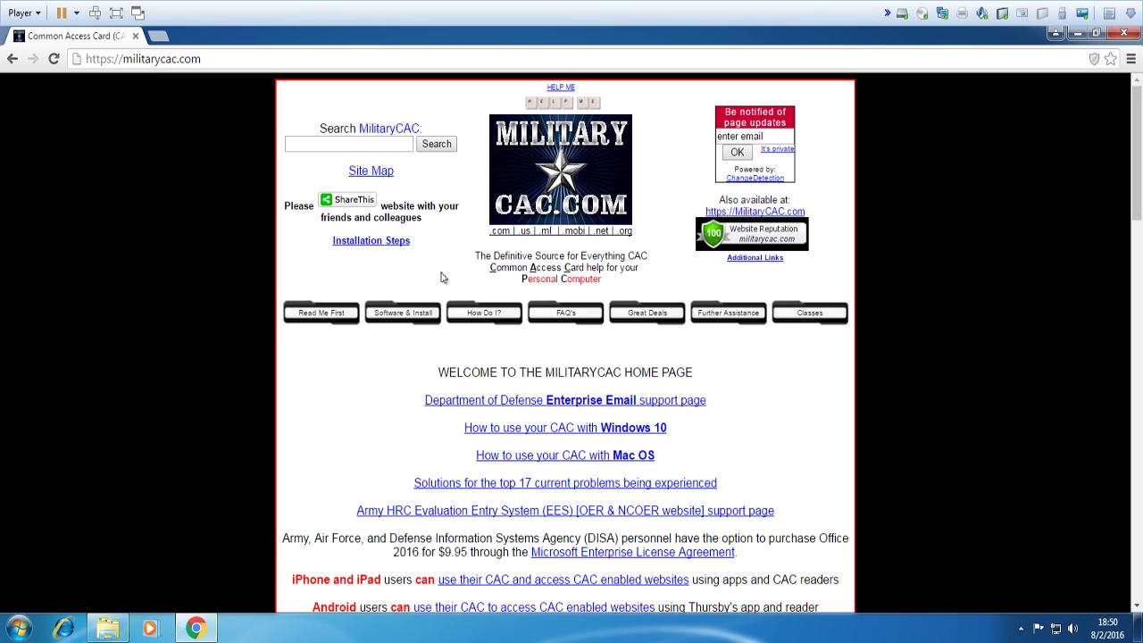
pyautogui.scroll(-2, 669, 461)
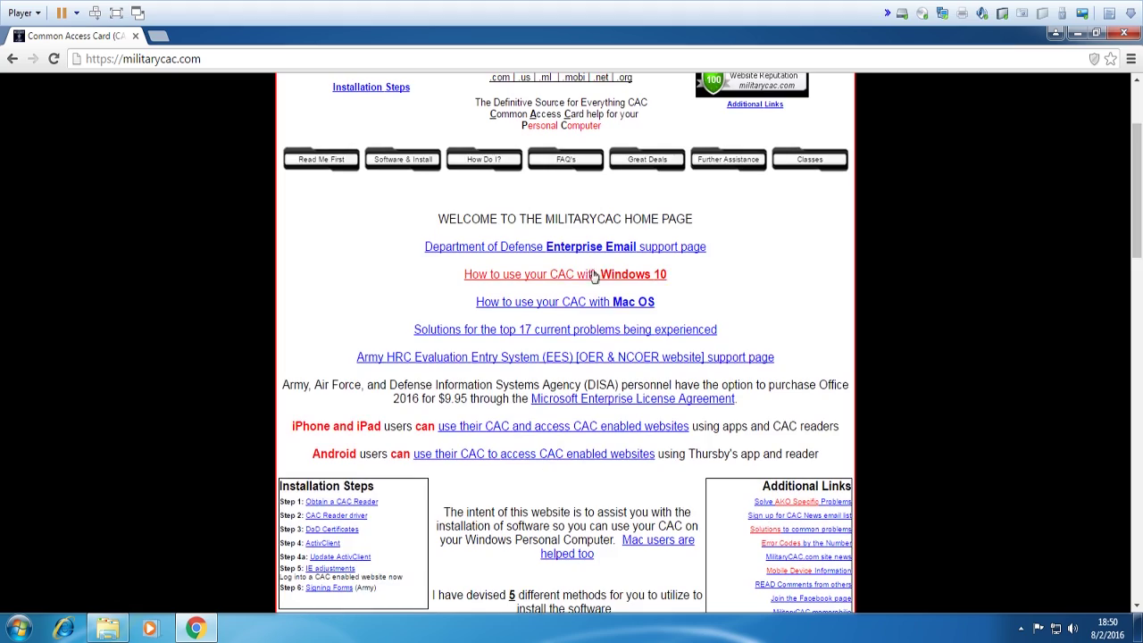
pyautogui.scroll(-6, 669, 464)
pyautogui.scroll(-2, 401, 373)
pyautogui.scroll(5, 605, 403)
pyautogui.scroll(3, 605, 404)
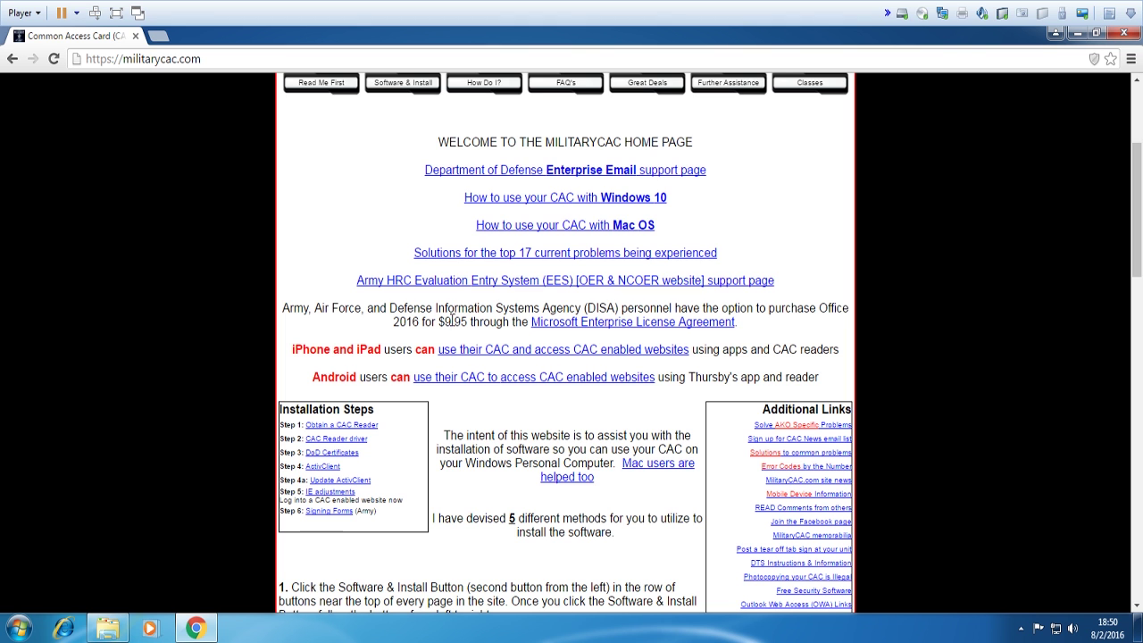
pyautogui.scroll(2, 451, 268)
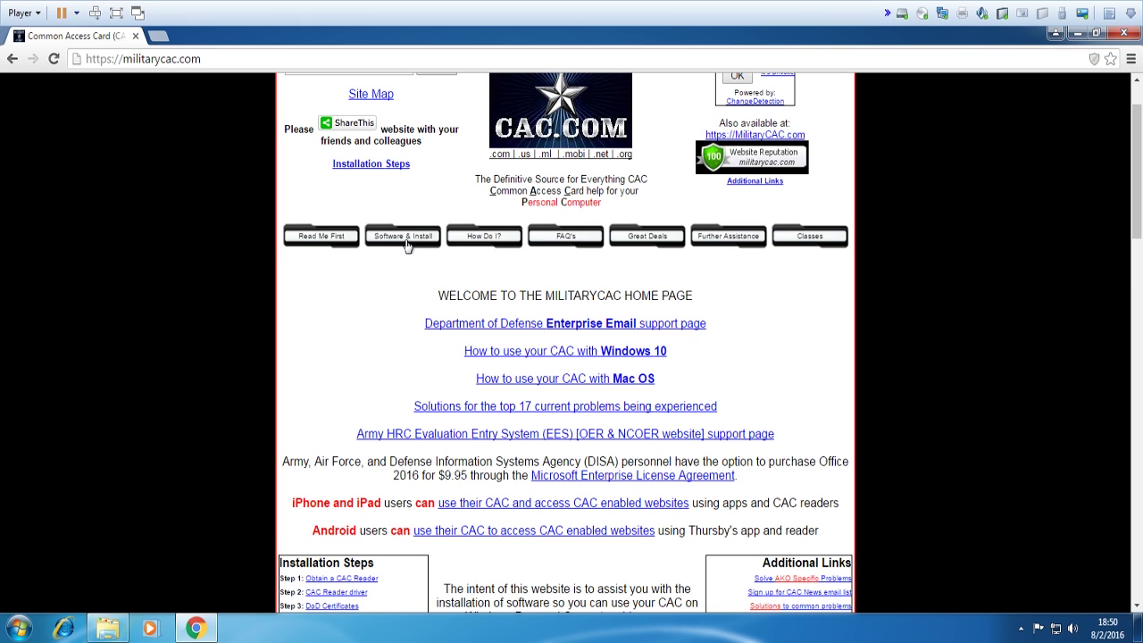
# Download the InstallRoot 5.0 zip from MilitaryCAC's DoD Certificates page, then minimise Chrome.
pyautogui.moveTo(406, 247)
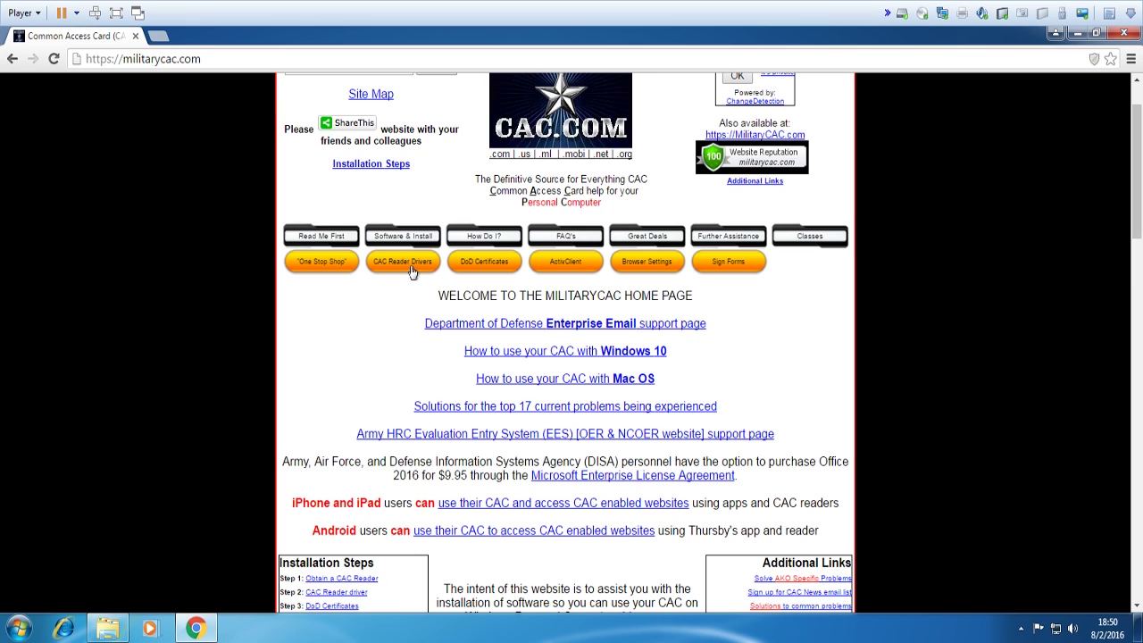
pyautogui.click(486, 263)
pyautogui.scroll(-4, 485, 352)
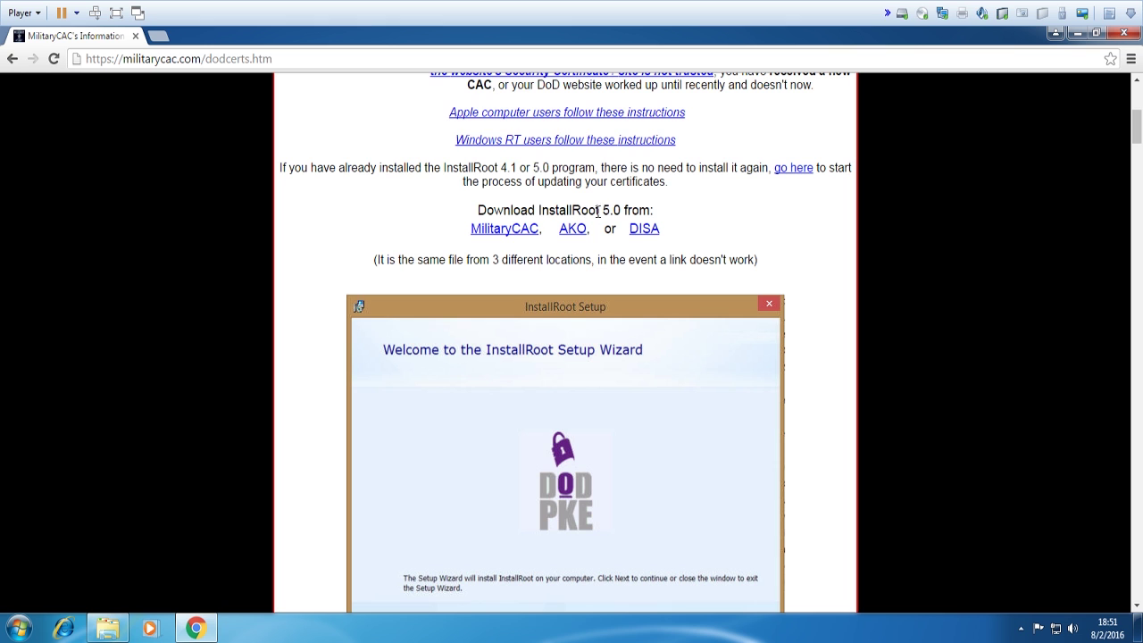
pyautogui.click(506, 234)
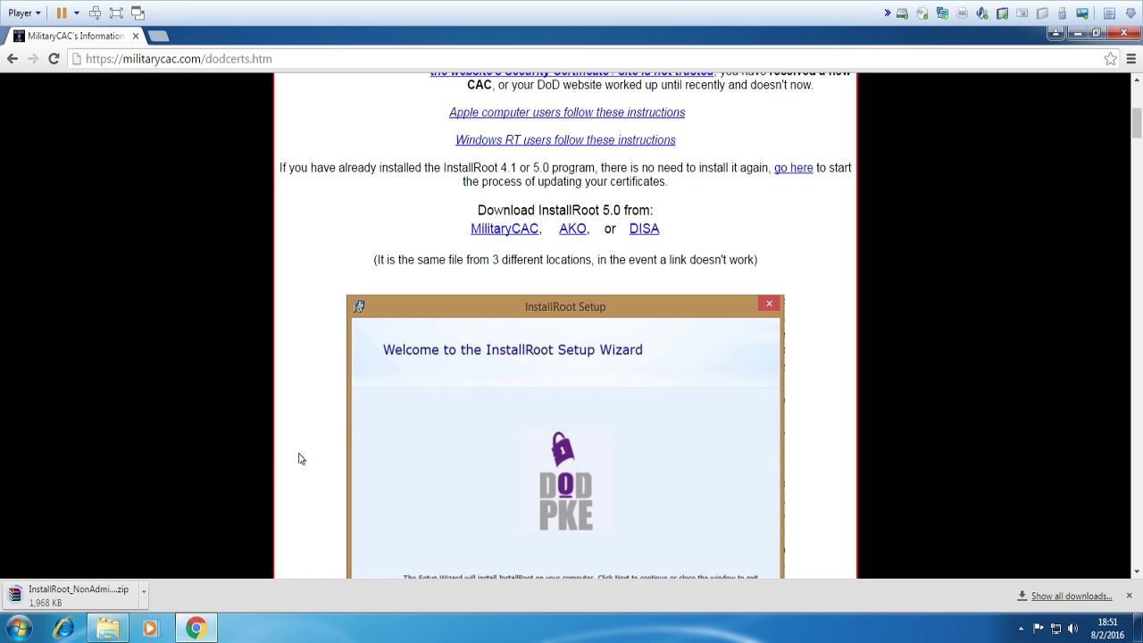
pyautogui.click(1079, 36)
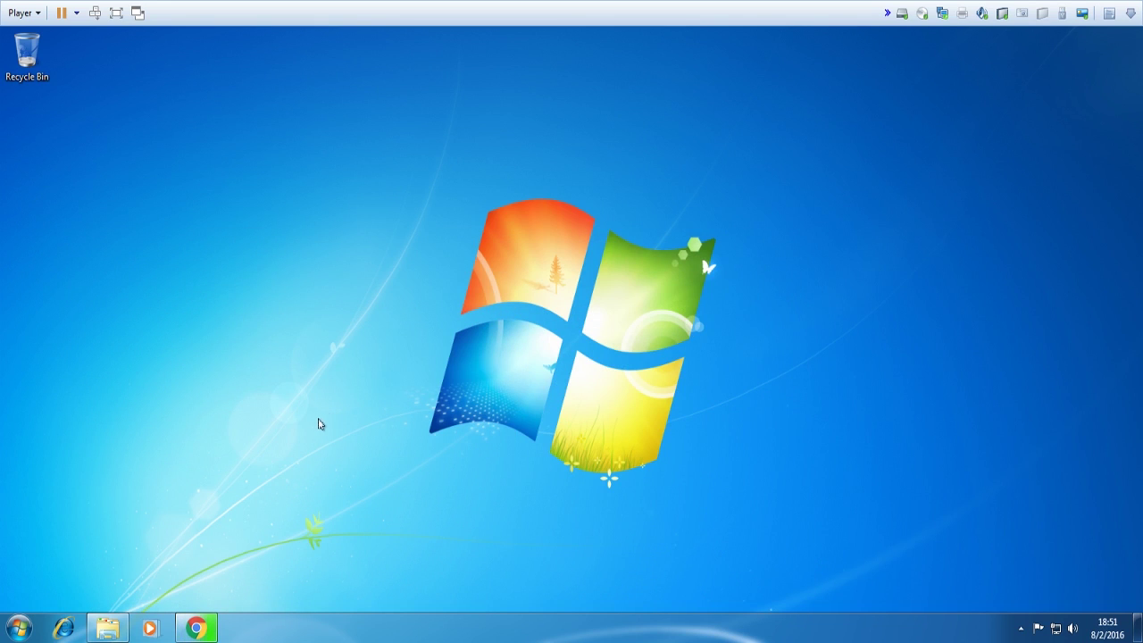
# Restore the minimised Chrome window from the taskbar.
pyautogui.click(195, 628)
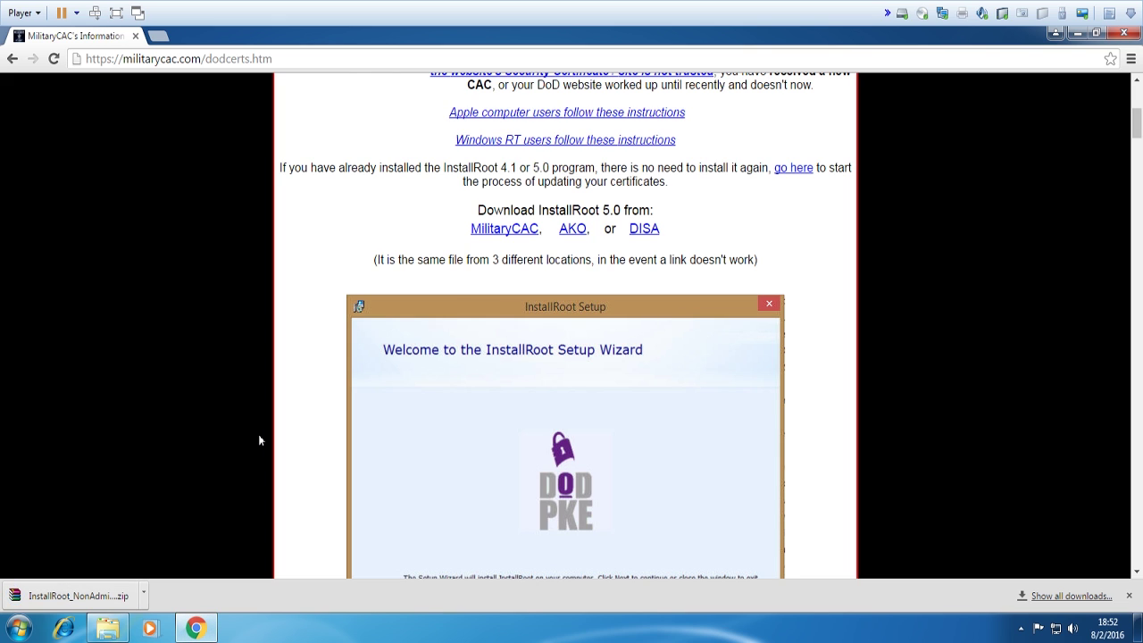
# Open the InstallRoot_NonAdmin zip in WinRAR, extract the .msi to the desktop, and close WinRAR.
pyautogui.click(85, 598)
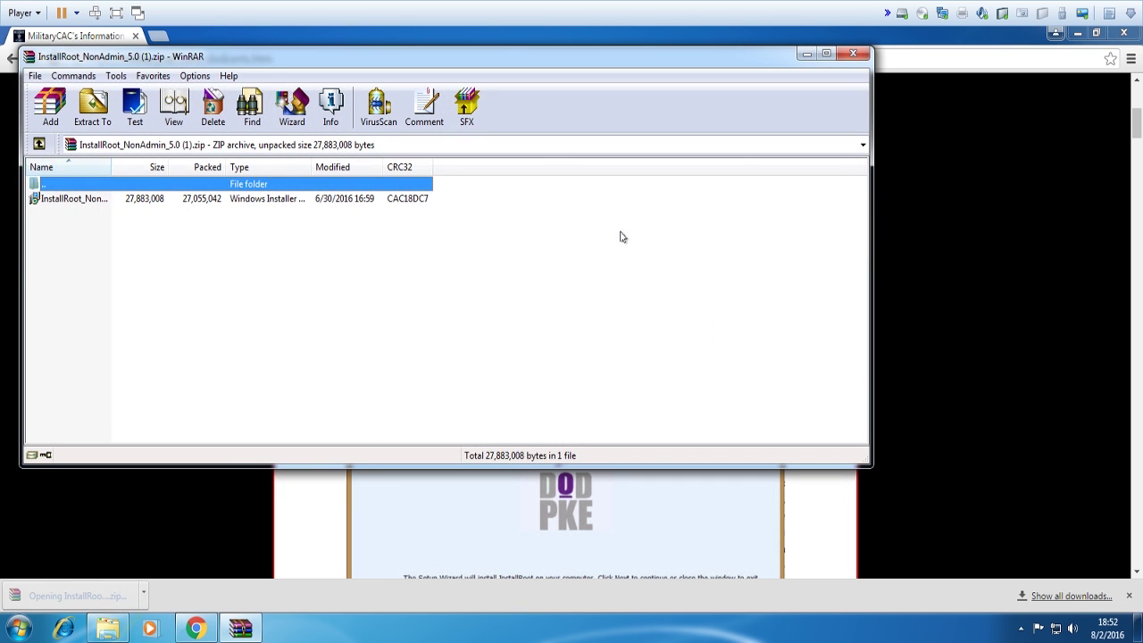
pyautogui.click(1077, 33)
pyautogui.moveTo(550, 62); pyautogui.dragTo(953, 87)
pyautogui.doubleClick(478, 223)
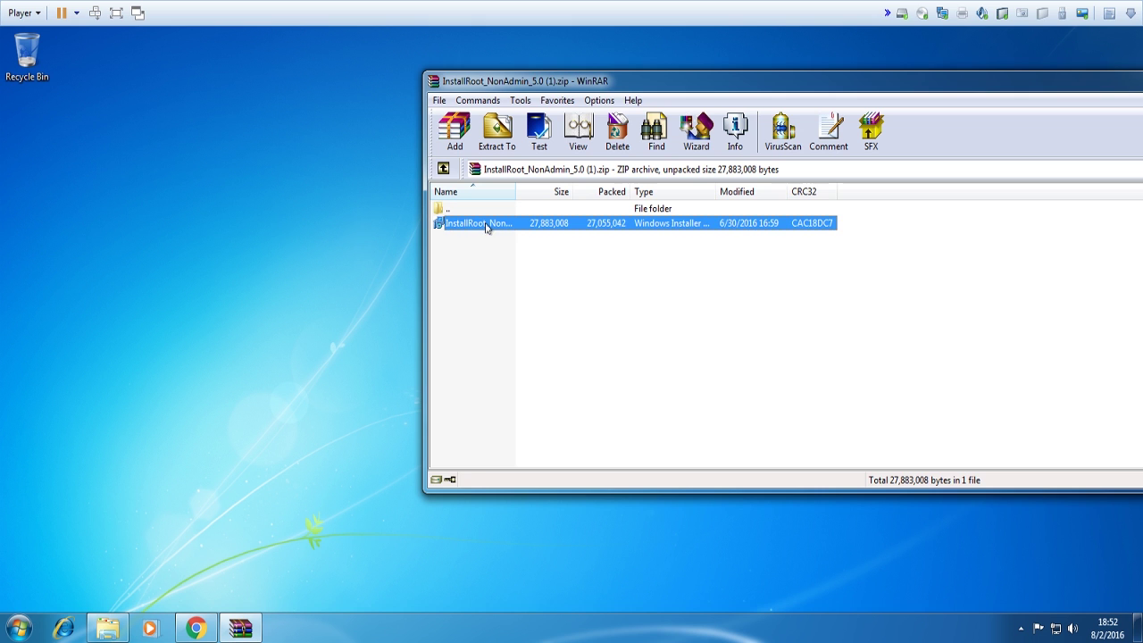
pyautogui.moveTo(868, 83); pyautogui.dragTo(622, 125)
pyautogui.click(1012, 120)
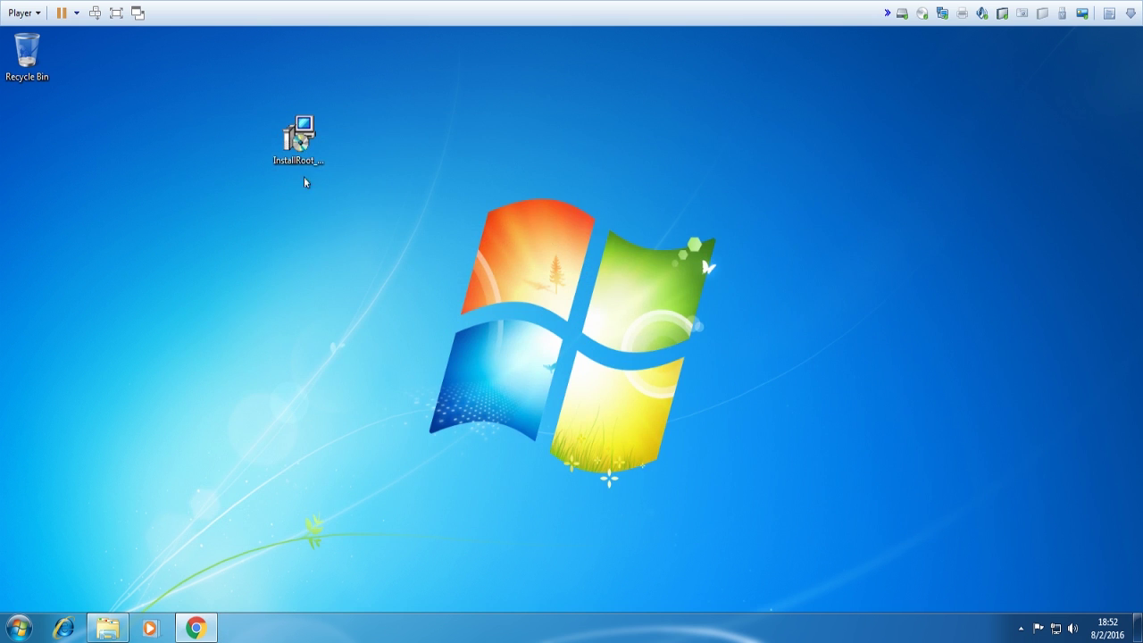
# Run the InstallRoot .msi with default location and features, then launch InstallRoot.
pyautogui.doubleClick(299, 141)
pyautogui.click(611, 342)
pyautogui.click(739, 494)
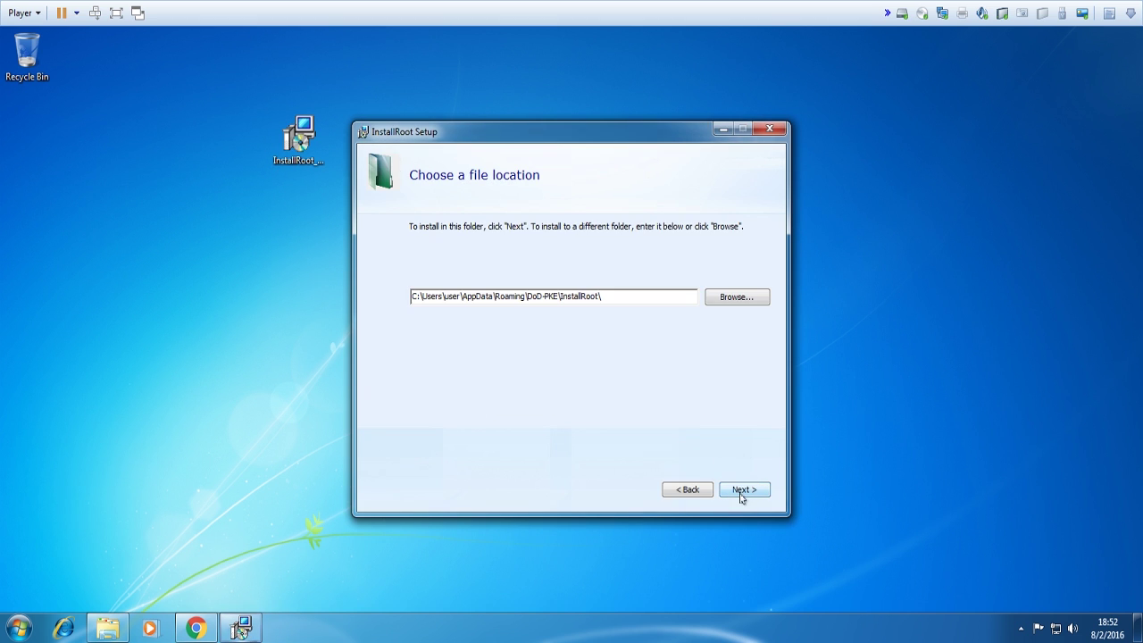
pyautogui.click(741, 497)
pyautogui.click(745, 494)
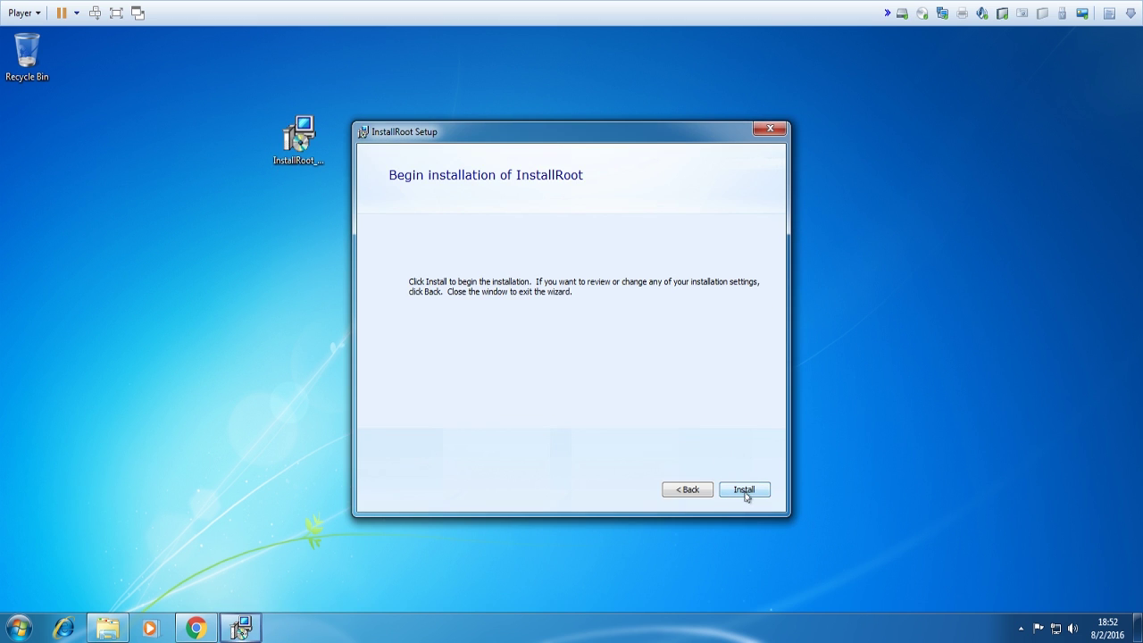
pyautogui.click(745, 493)
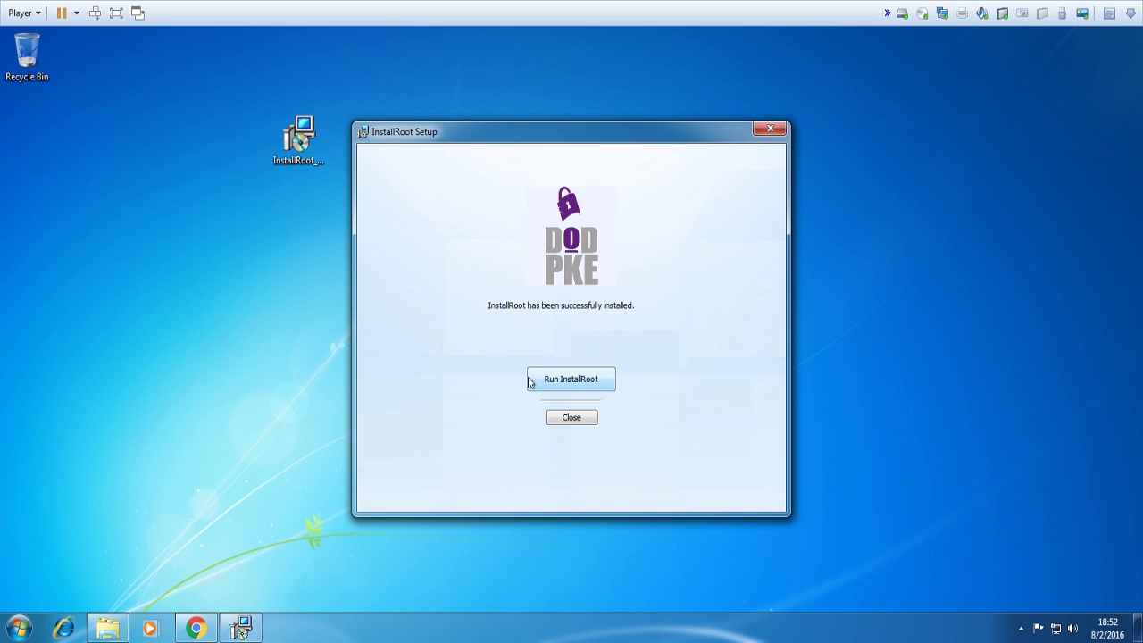
pyautogui.click(574, 381)
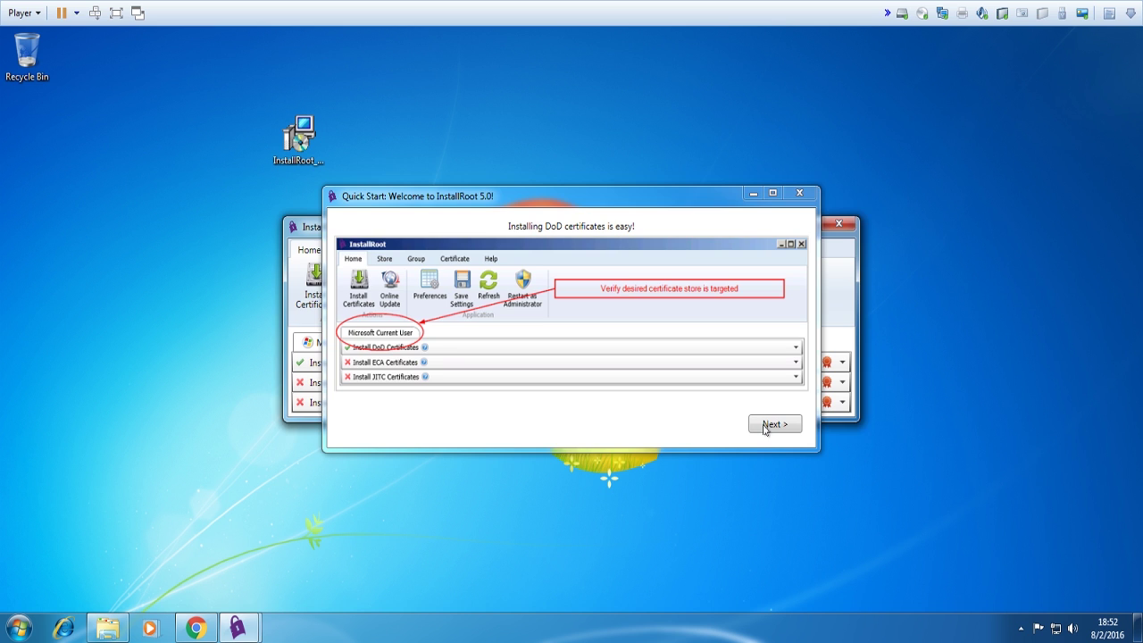
# Finish the InstallRoot Quick Start guide and dismiss the online update notification.
pyautogui.click(766, 426)
pyautogui.click(765, 425)
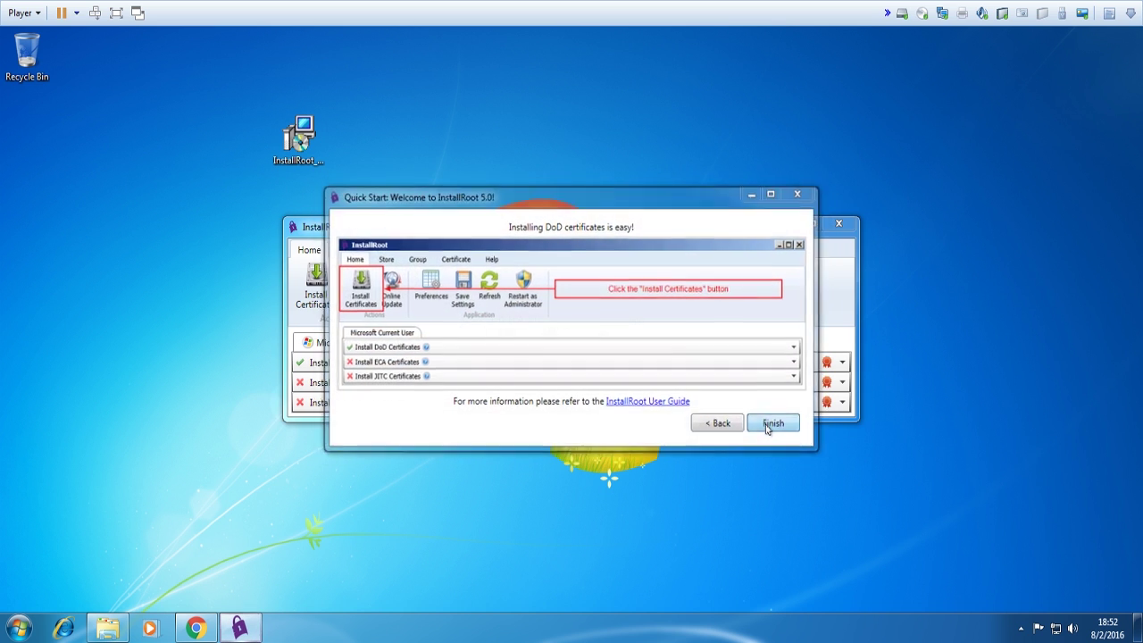
pyautogui.click(766, 425)
pyautogui.click(668, 297)
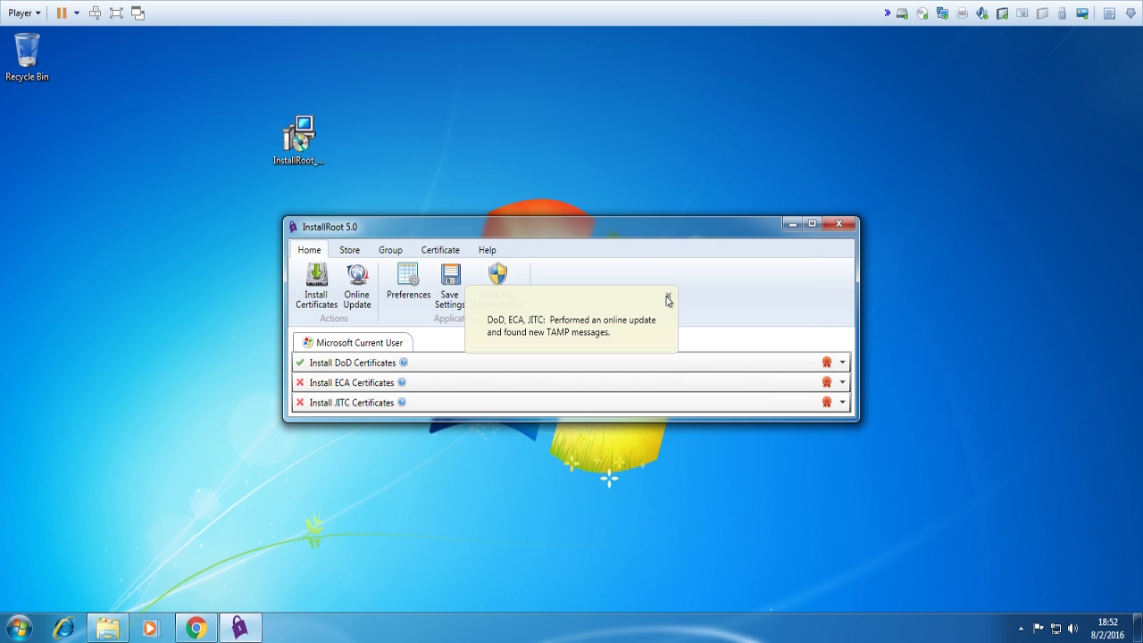
# Install the DoD certificates, accepting all three root certificate warnings, and close the summary.
pyautogui.click(321, 290)
pyautogui.click(642, 474)
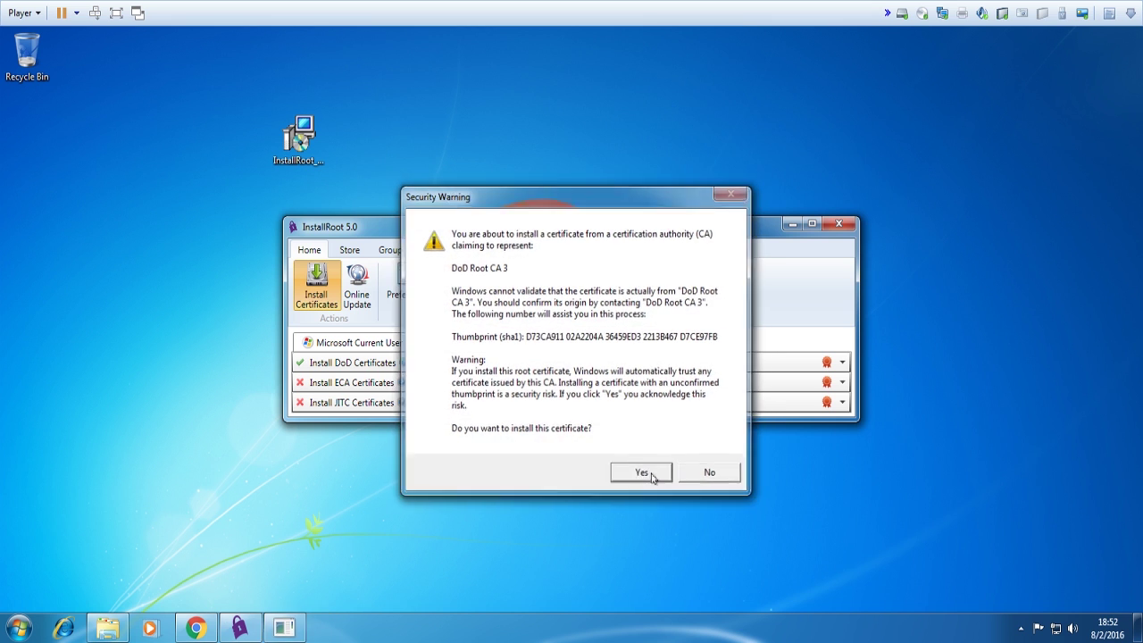
pyautogui.click(642, 473)
pyautogui.click(643, 474)
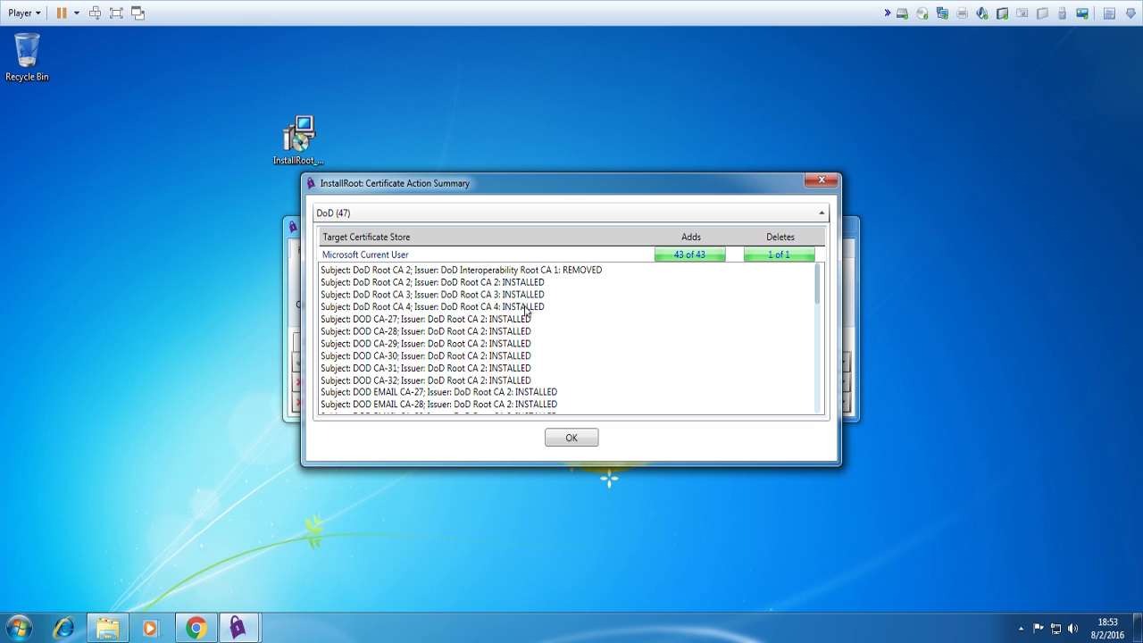
pyautogui.scroll(-2, 424, 322)
pyautogui.scroll(-10, 424, 322)
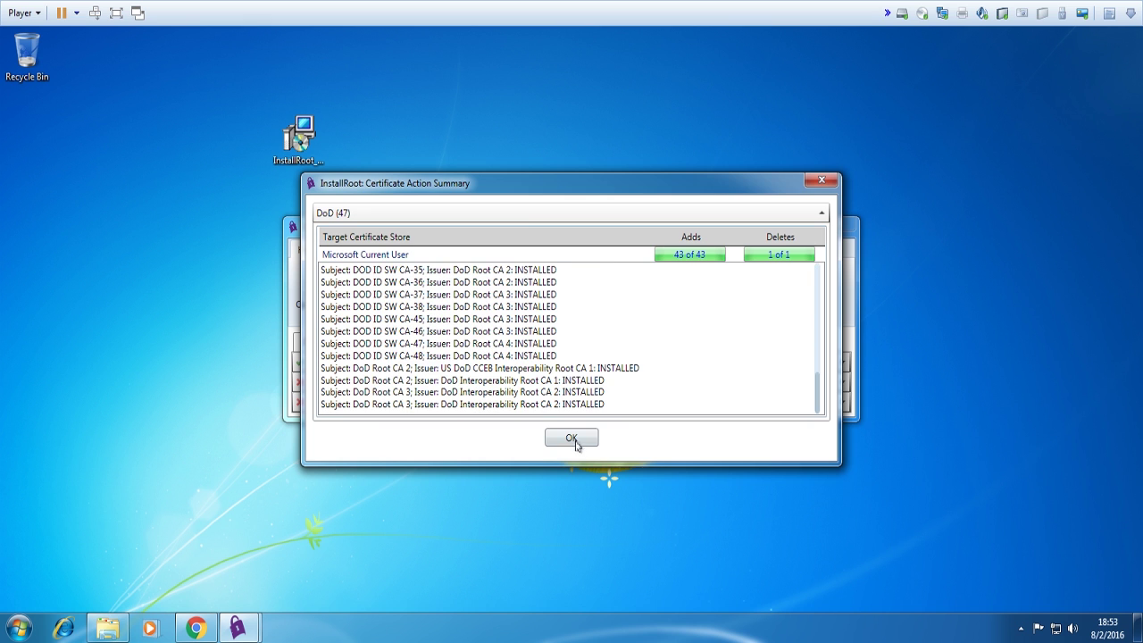
pyautogui.click(578, 442)
# Exit InstallRoot saving its configuration, and confirm the program installed correctly.
pyautogui.click(838, 224)
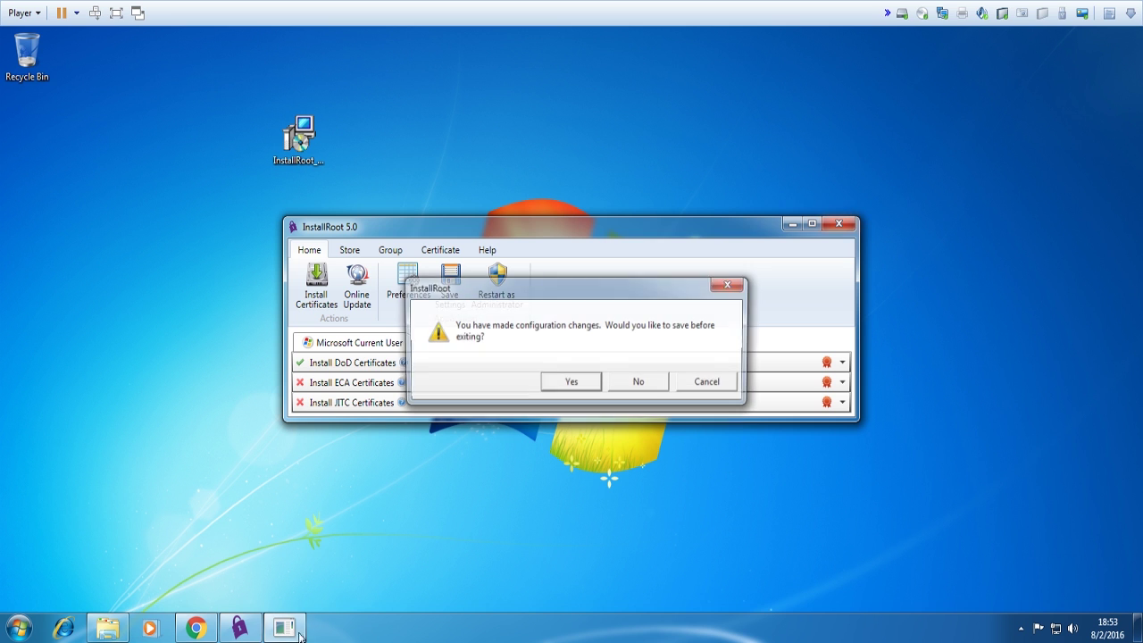
pyautogui.click(572, 383)
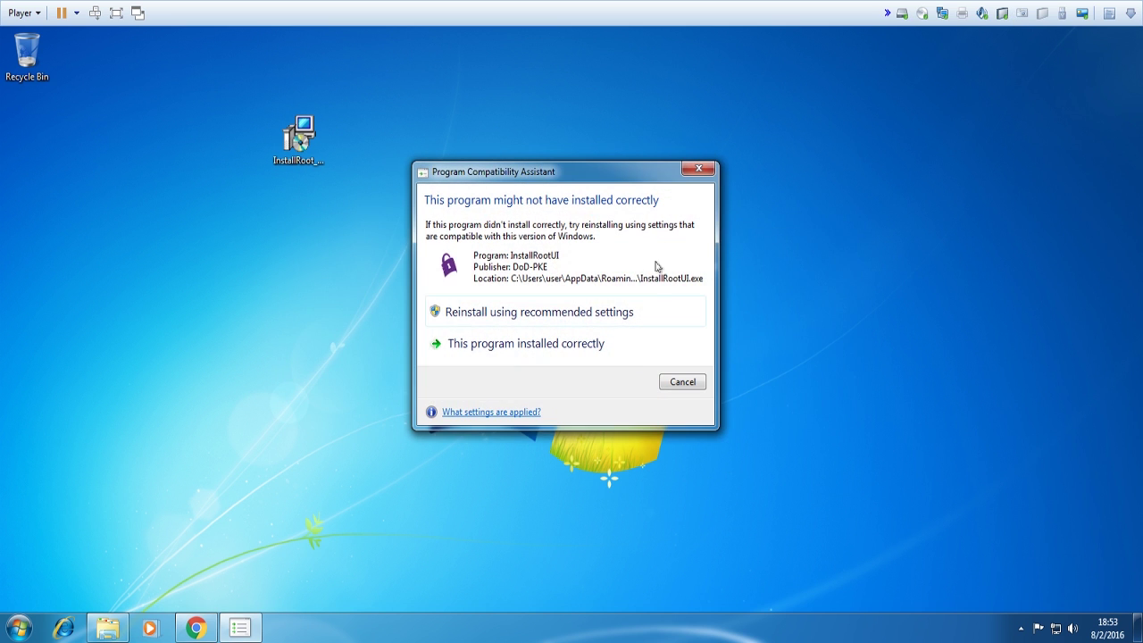
pyautogui.click(603, 346)
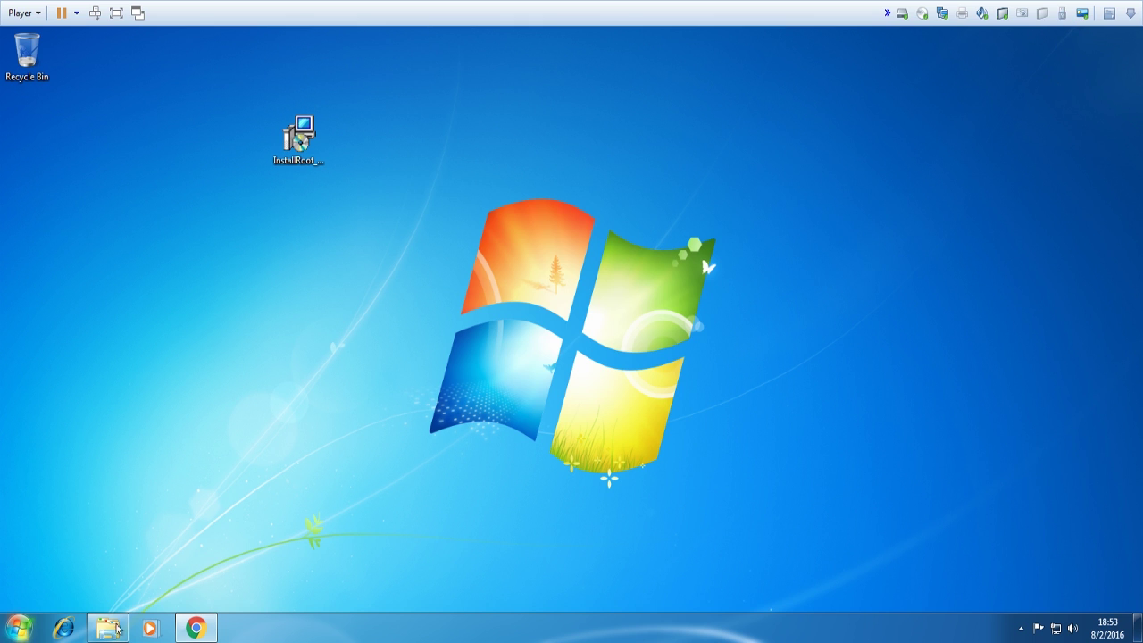
# In Internet Explorer, decline default-browser prompt, search 'ako', and open Army Knowledge Online maximised.
pyautogui.click(63, 629)
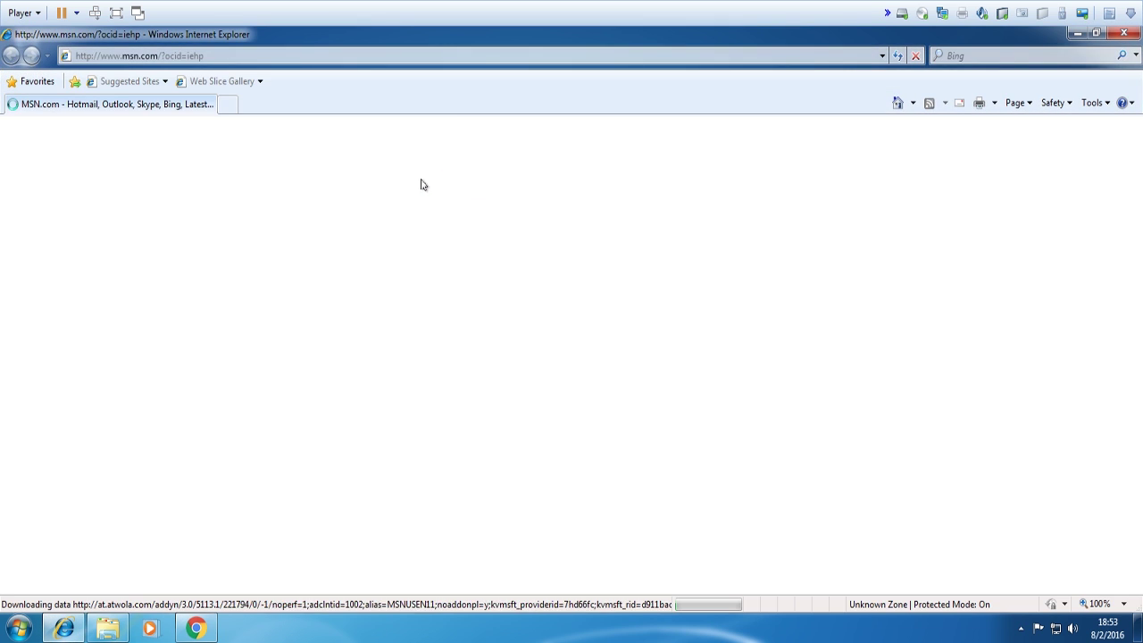
pyautogui.write('a')
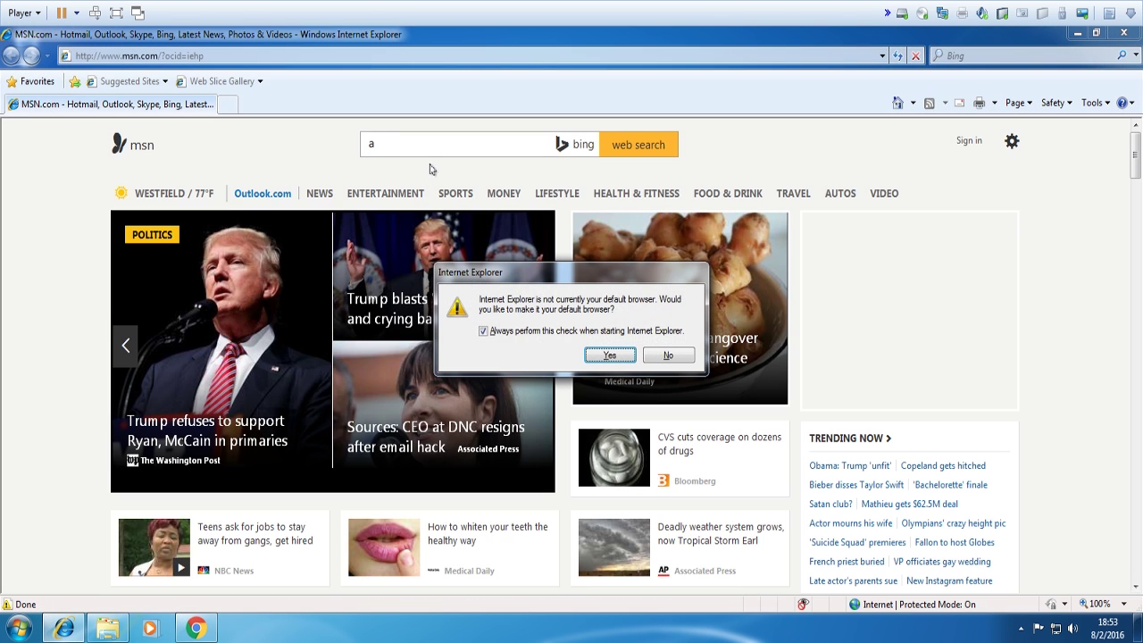
pyautogui.click(663, 355)
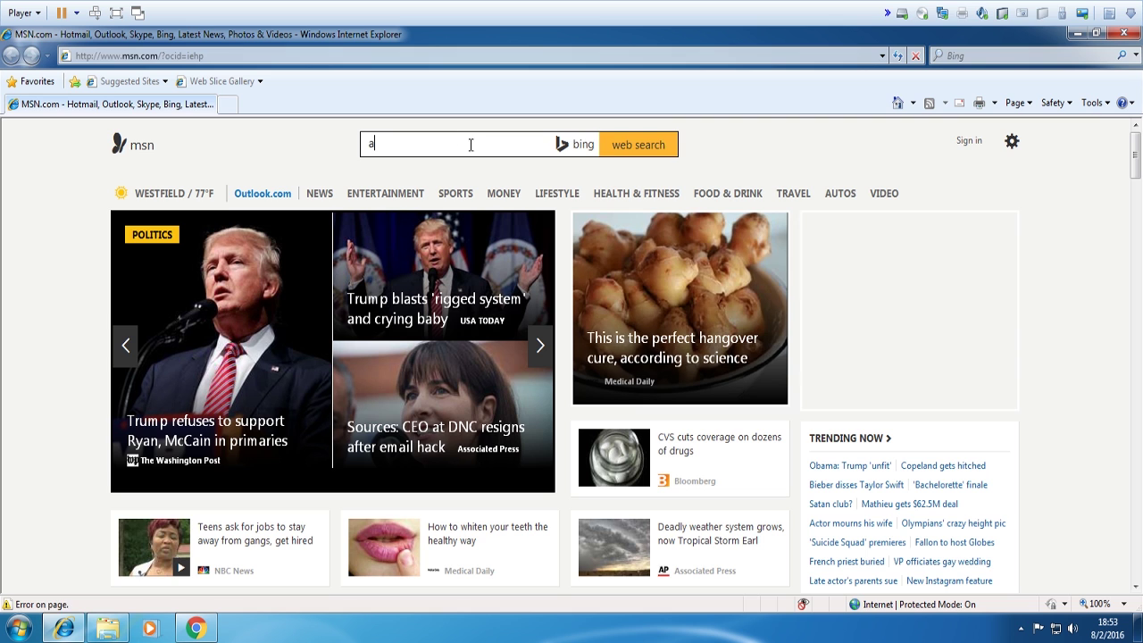
pyautogui.write('ko')
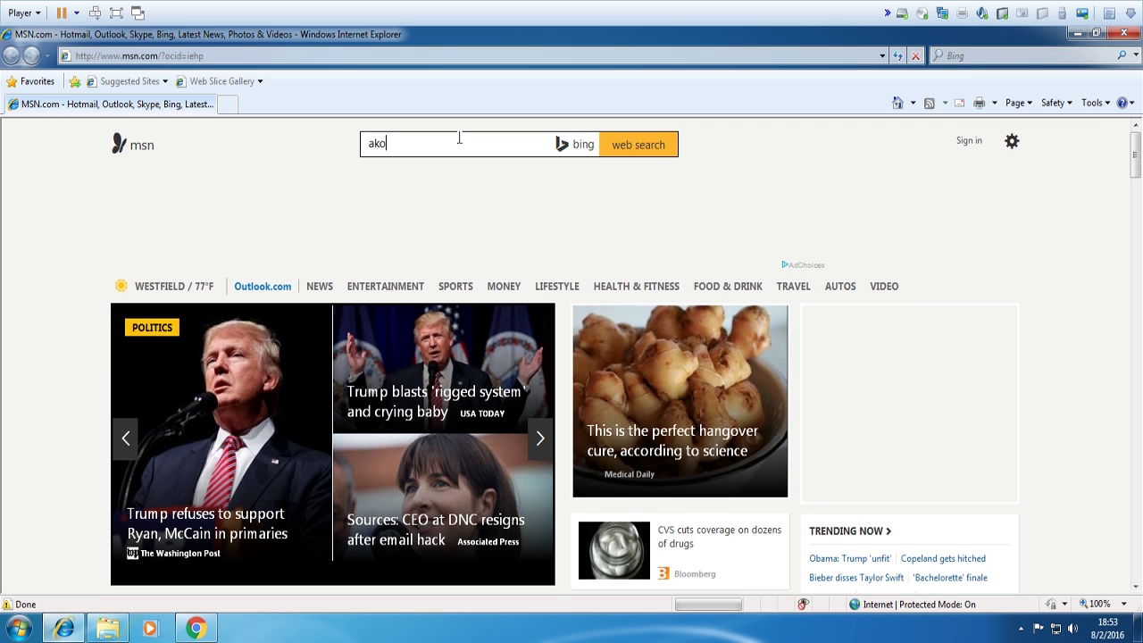
pyautogui.press('Return')
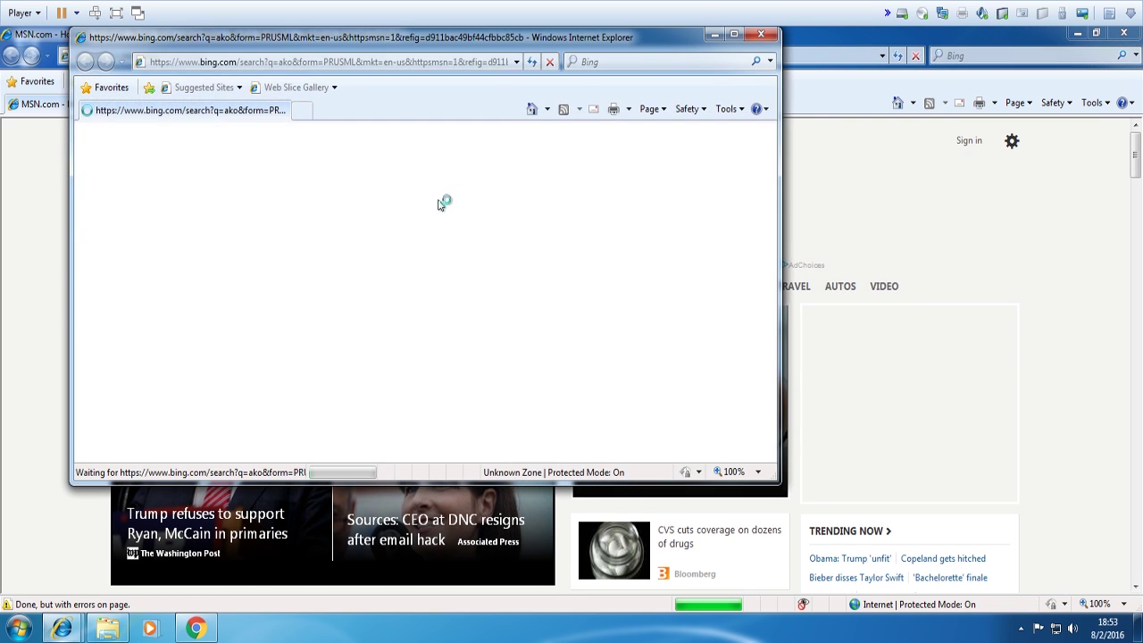
pyautogui.click(286, 272)
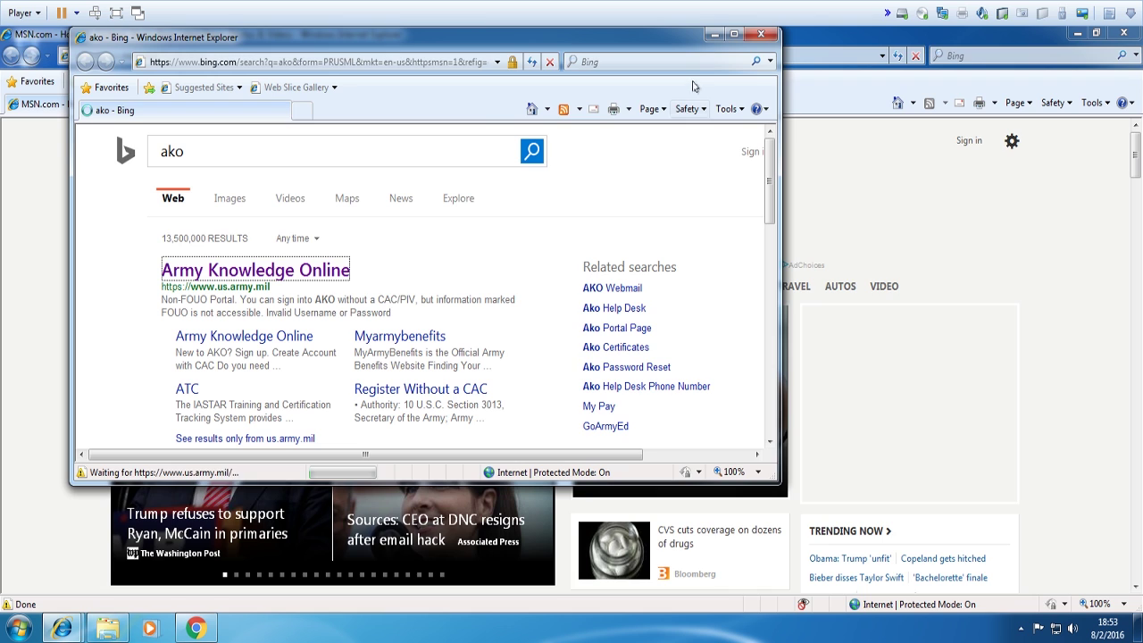
pyautogui.click(736, 36)
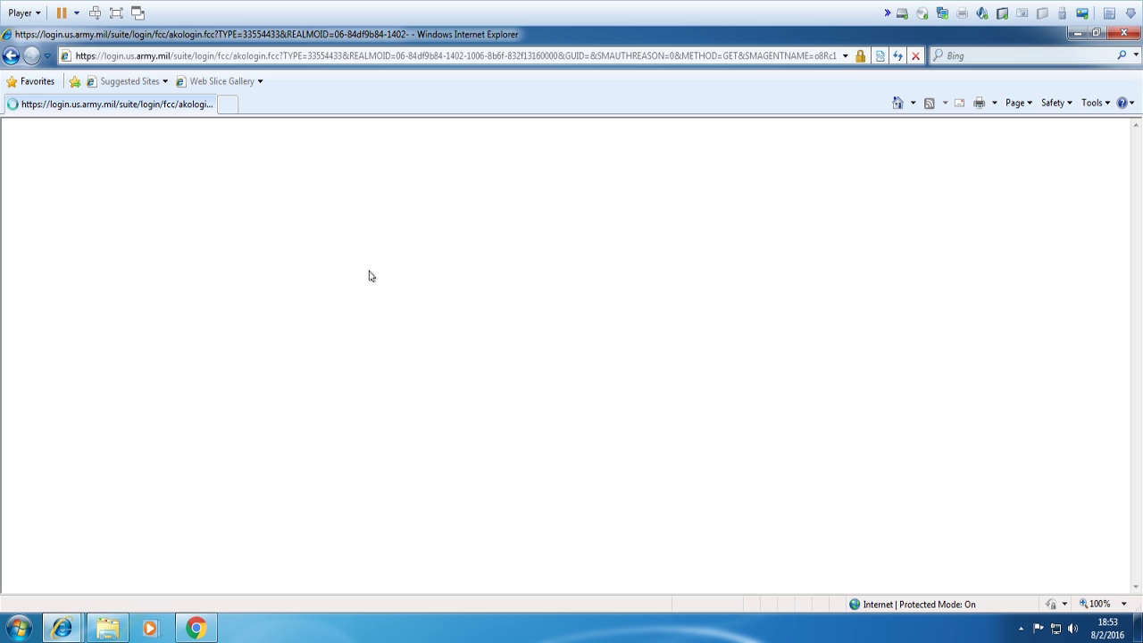
# Accept the AKO consent notice and sign in with the CAC certificate and smart card PIN.
pyautogui.click(748, 537)
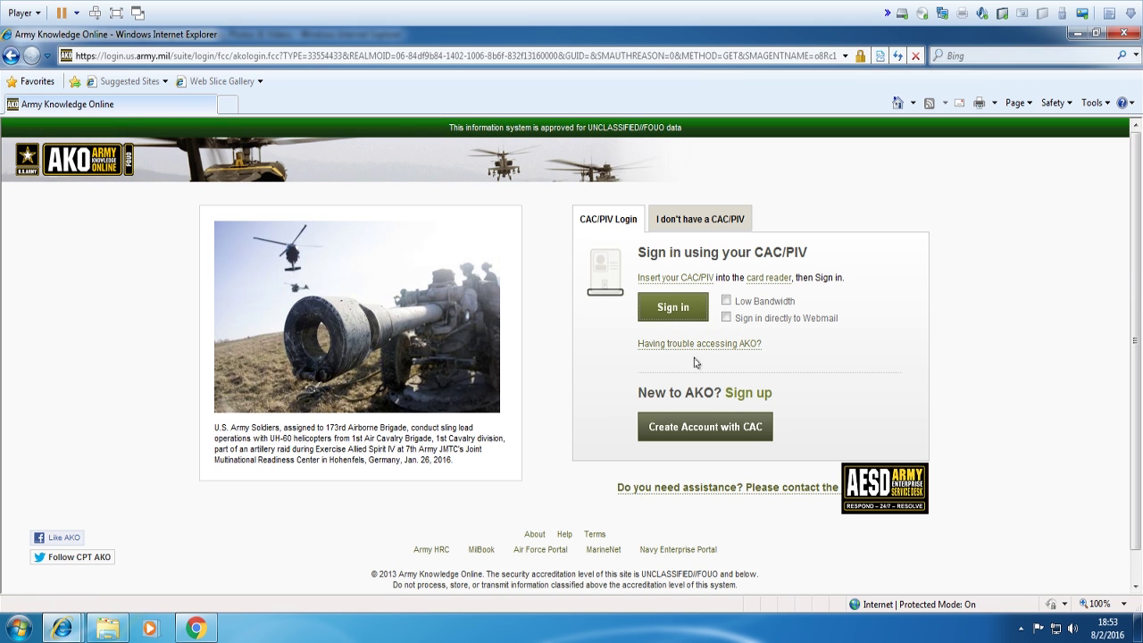
pyautogui.click(675, 309)
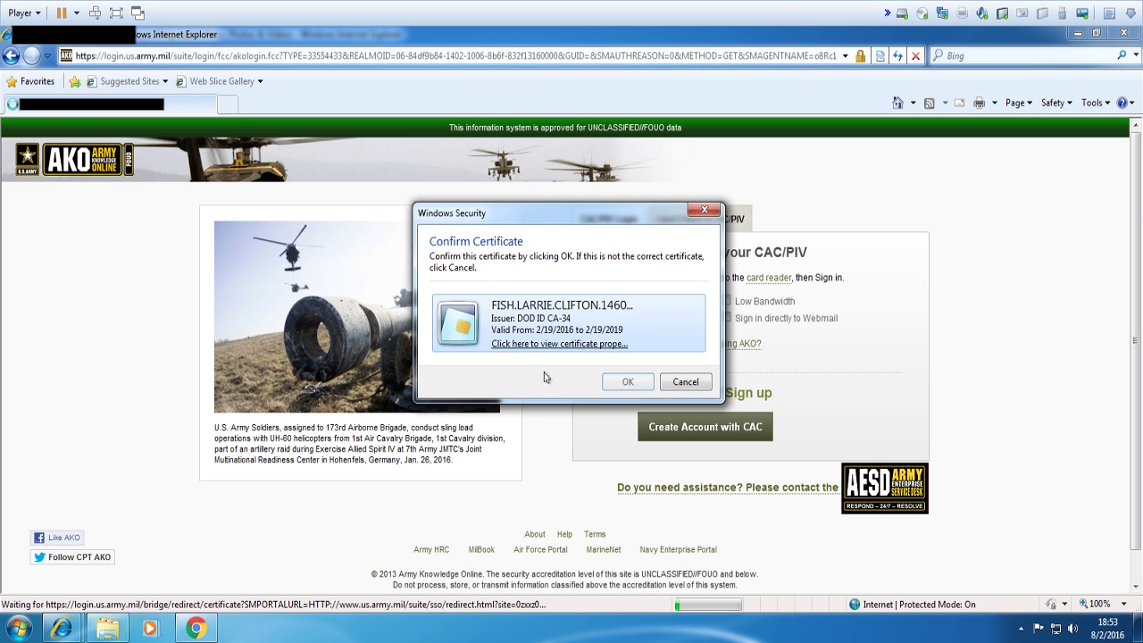
pyautogui.click(636, 383)
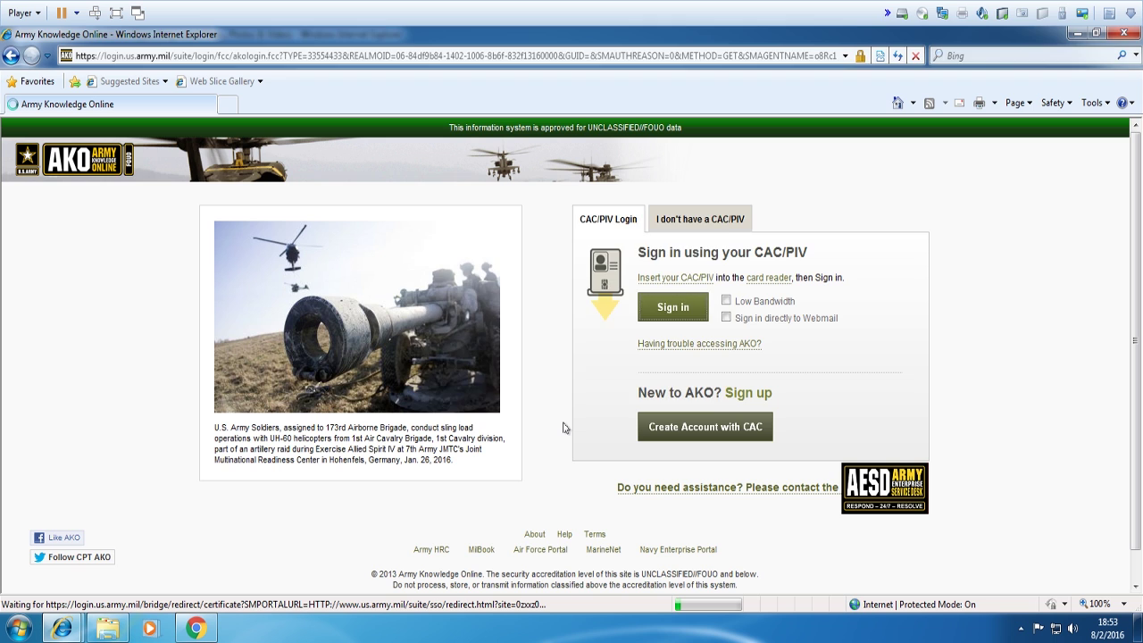
pyautogui.write('•••')
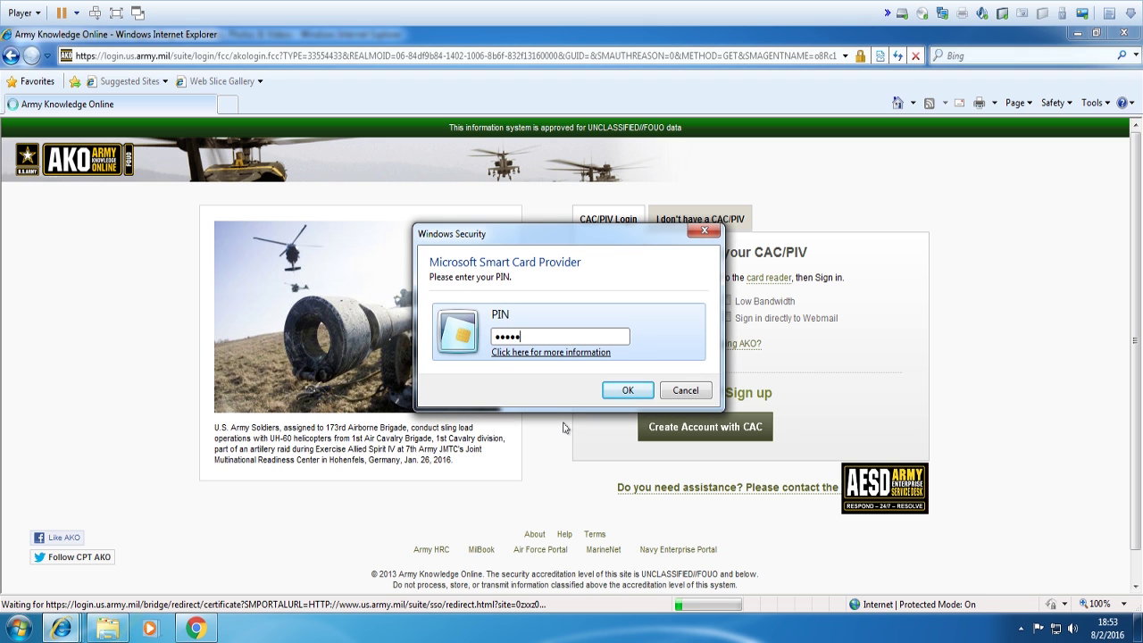
pyautogui.write('•••')
pyautogui.press('Return')
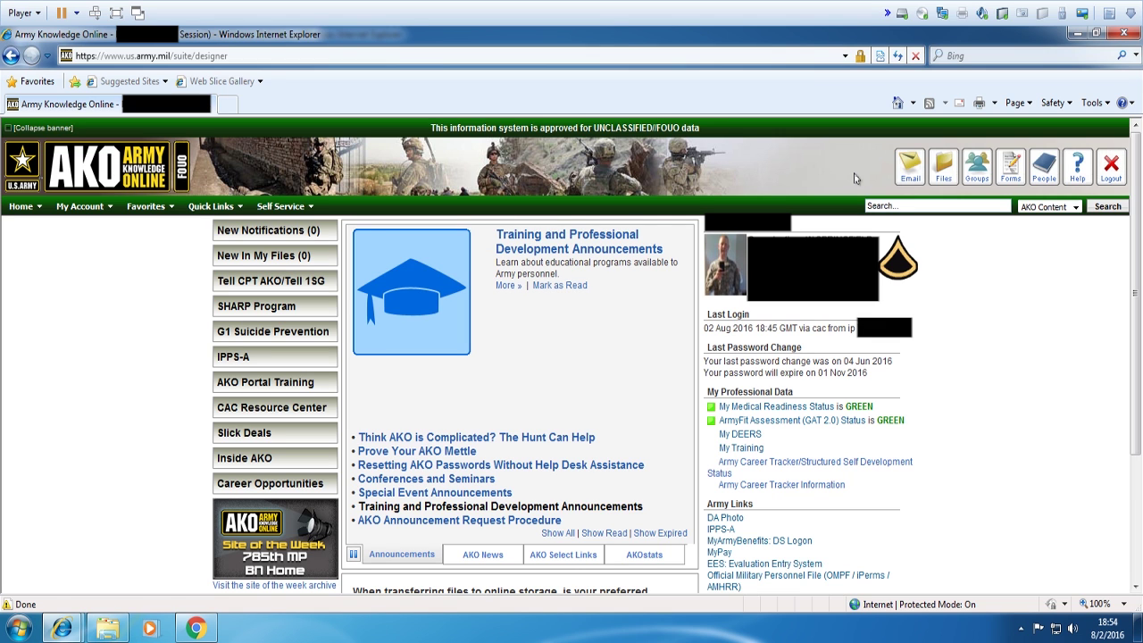
# Go from AKO Email to Enterprise Email, maximise, and accept the USG warning banner.
pyautogui.click(909, 170)
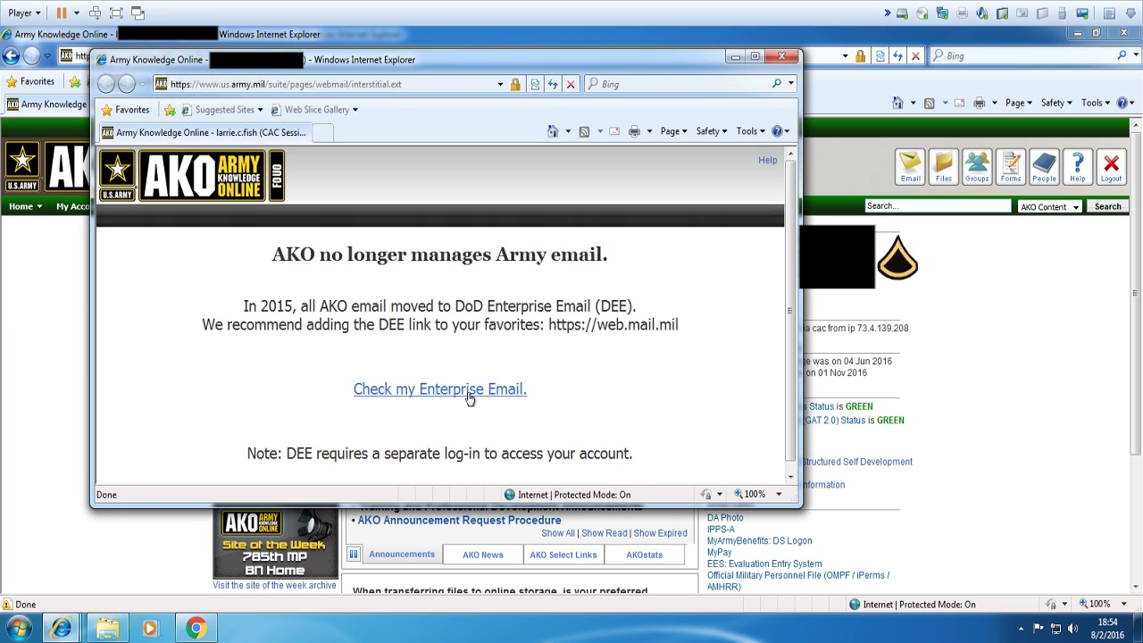
pyautogui.click(469, 398)
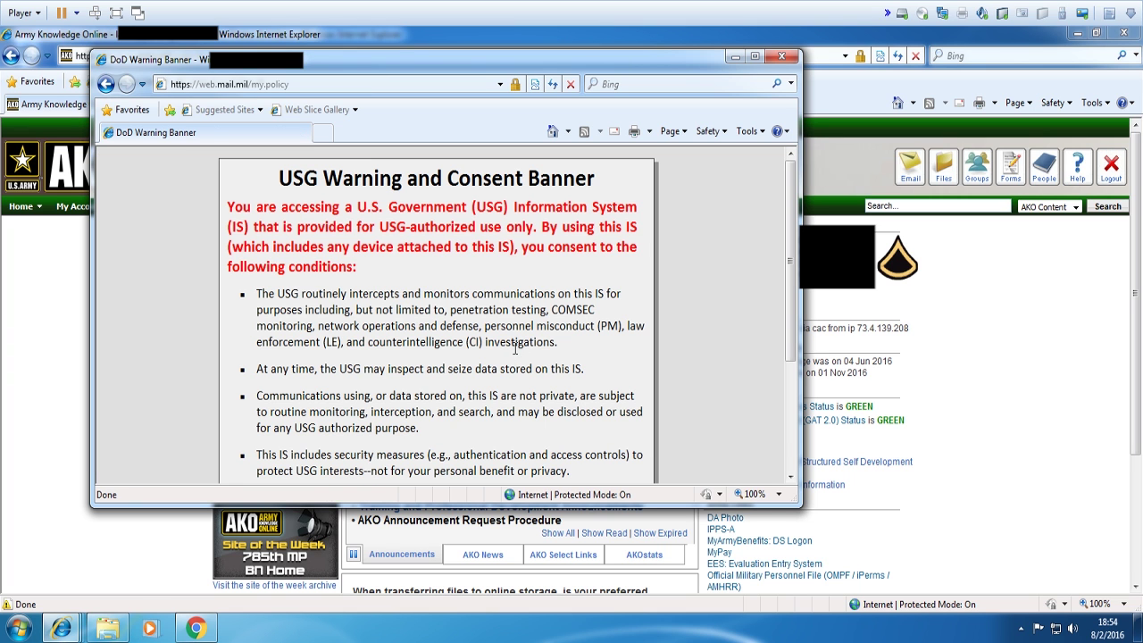
pyautogui.click(754, 56)
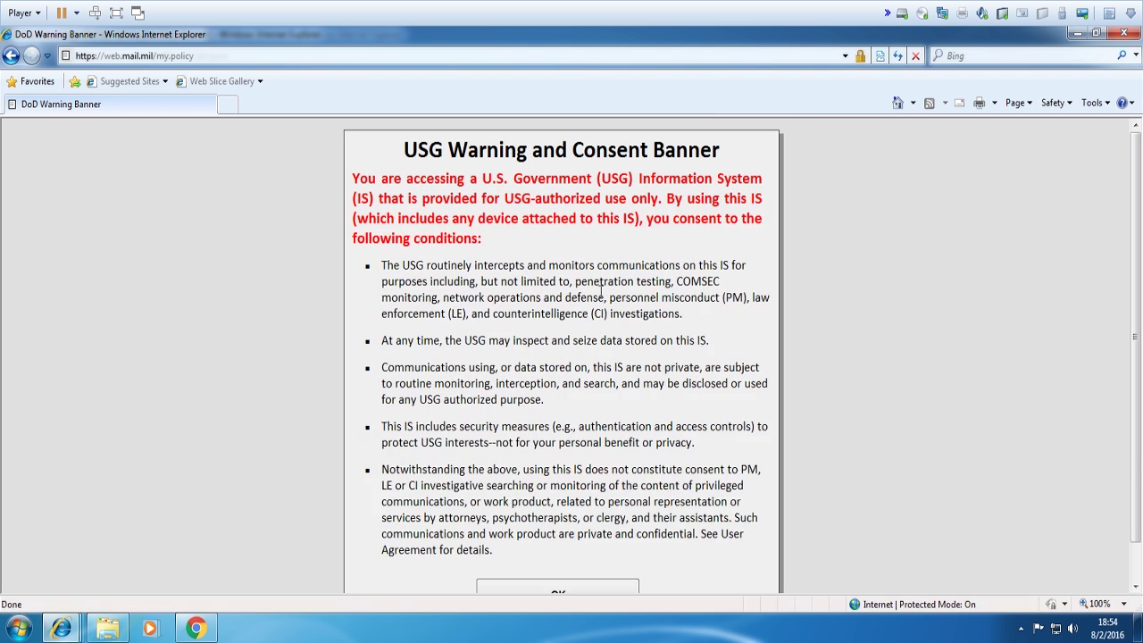
pyautogui.scroll(-1, 571, 308)
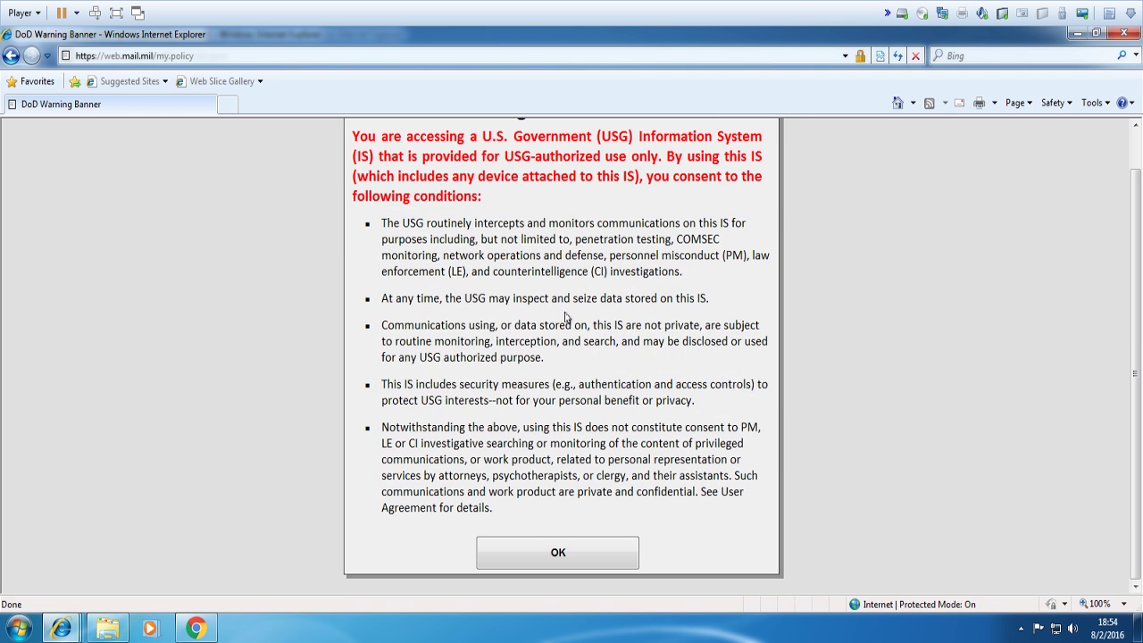
pyautogui.click(577, 555)
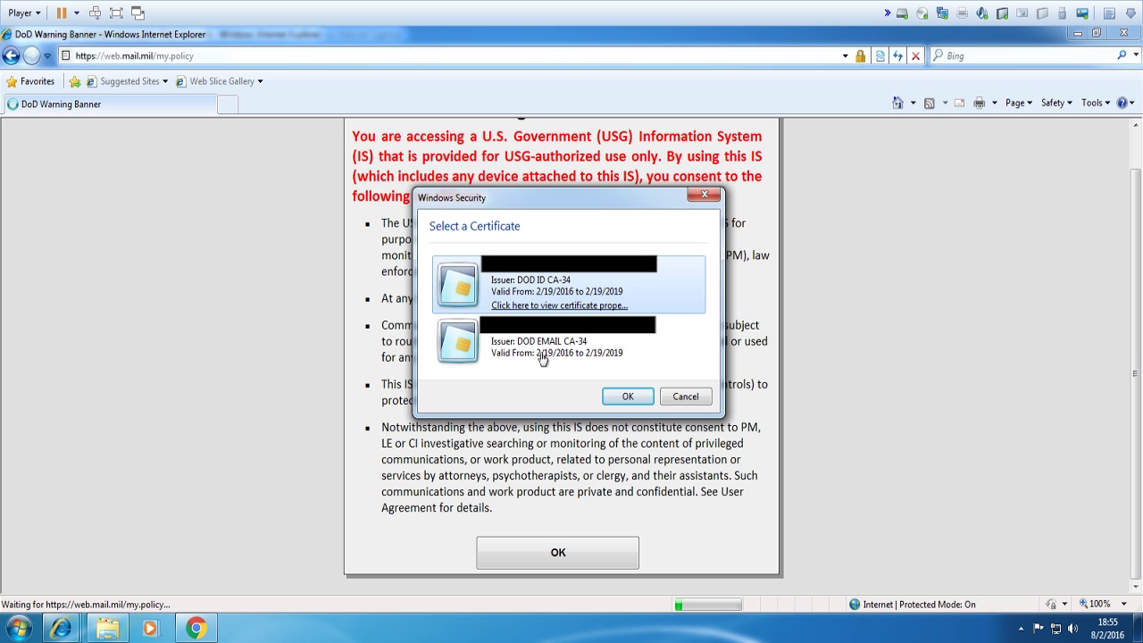
# Authenticate with the DOD EMAIL certificate and enter the smart card PIN.
pyautogui.click(555, 358)
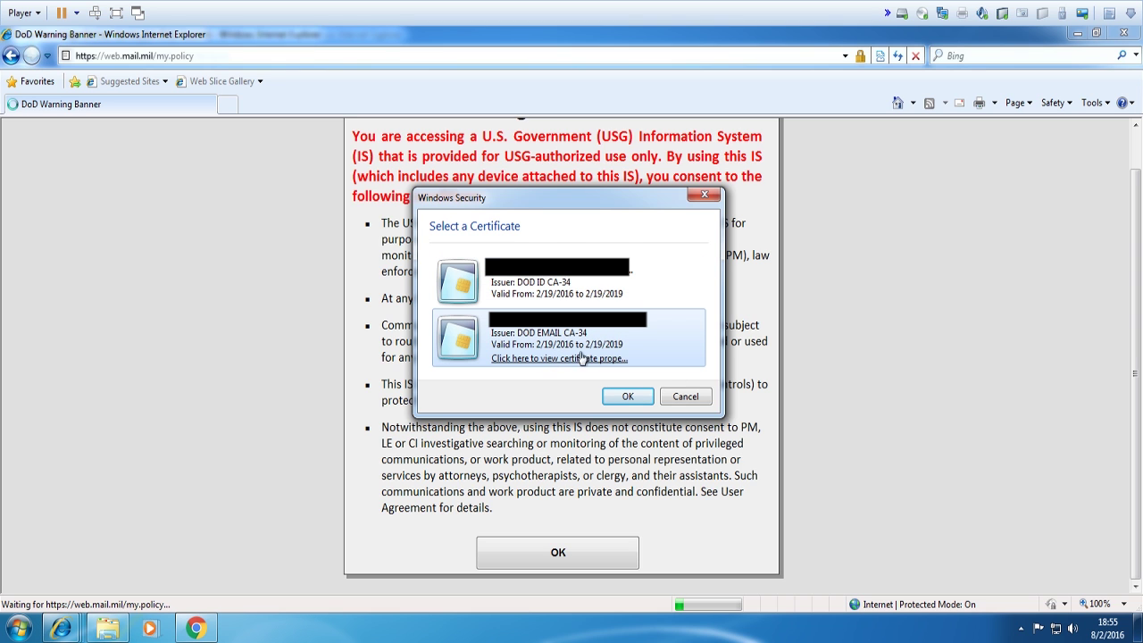
pyautogui.click(632, 400)
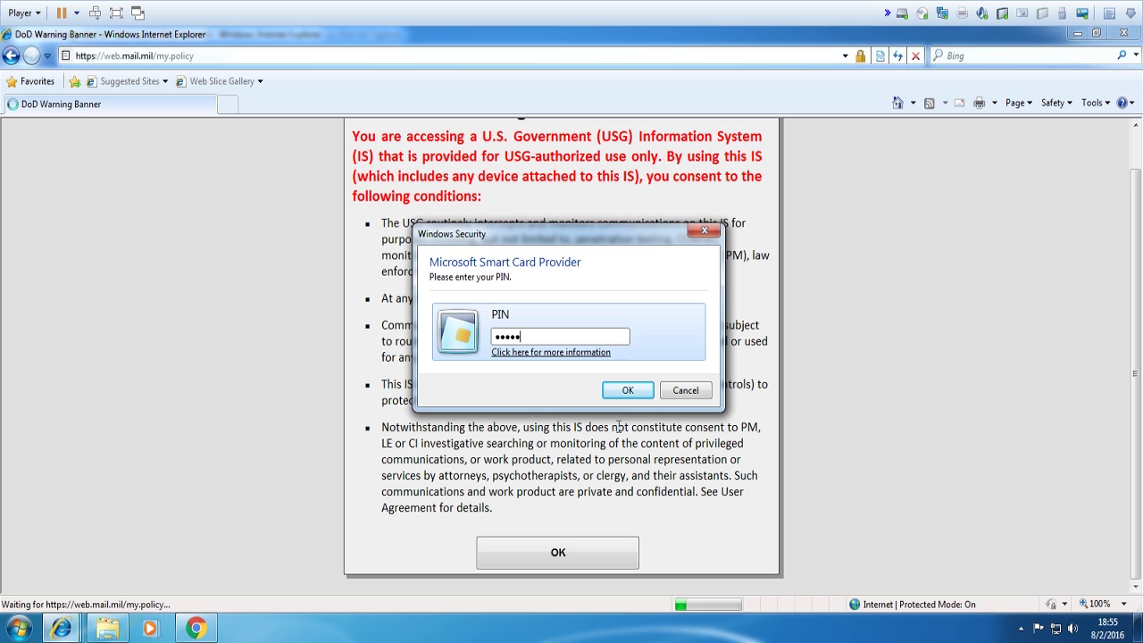
pyautogui.write('1')
pyautogui.press('Return')
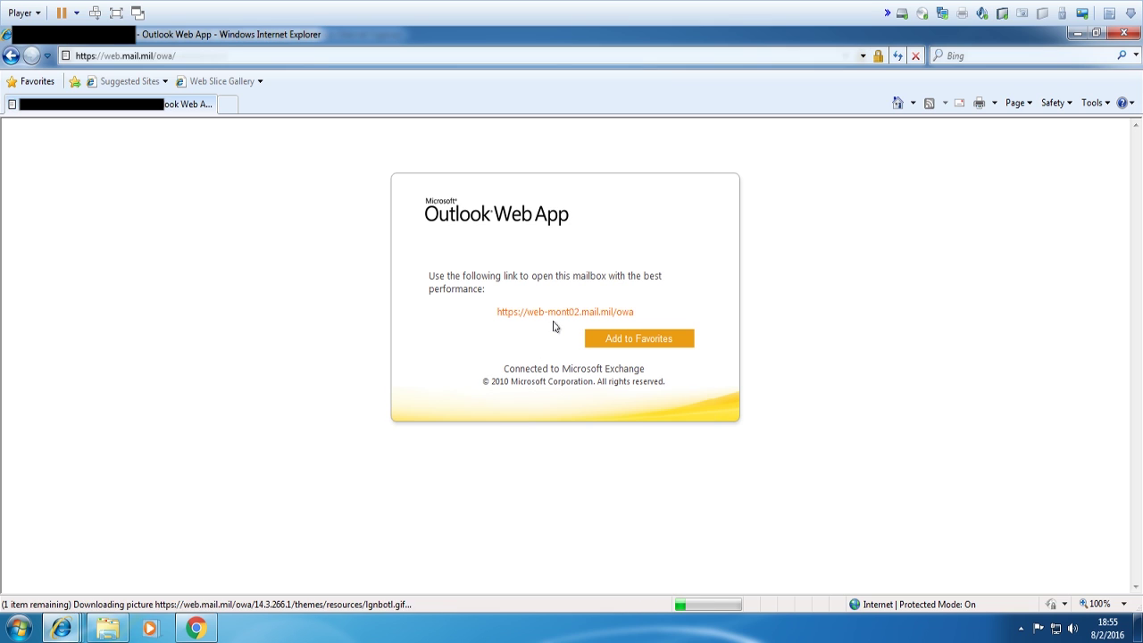
# Open the web-mont02 Outlook Web App mailbox link and accept the DoD consent banner.
pyautogui.click(553, 314)
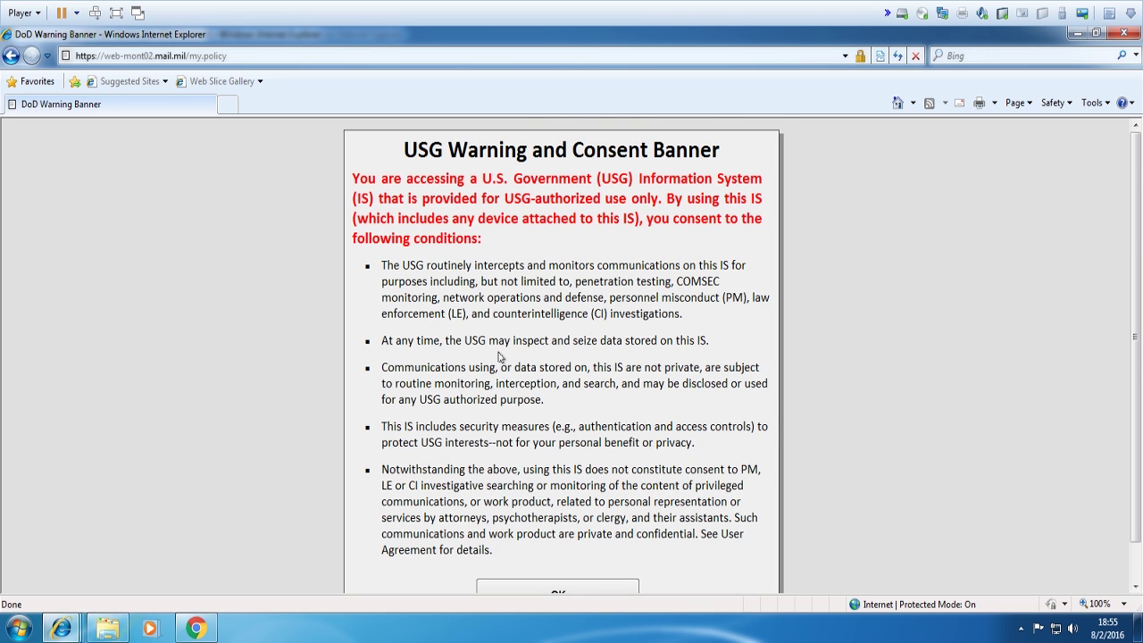
pyautogui.scroll(-1, 499, 356)
pyautogui.click(589, 556)
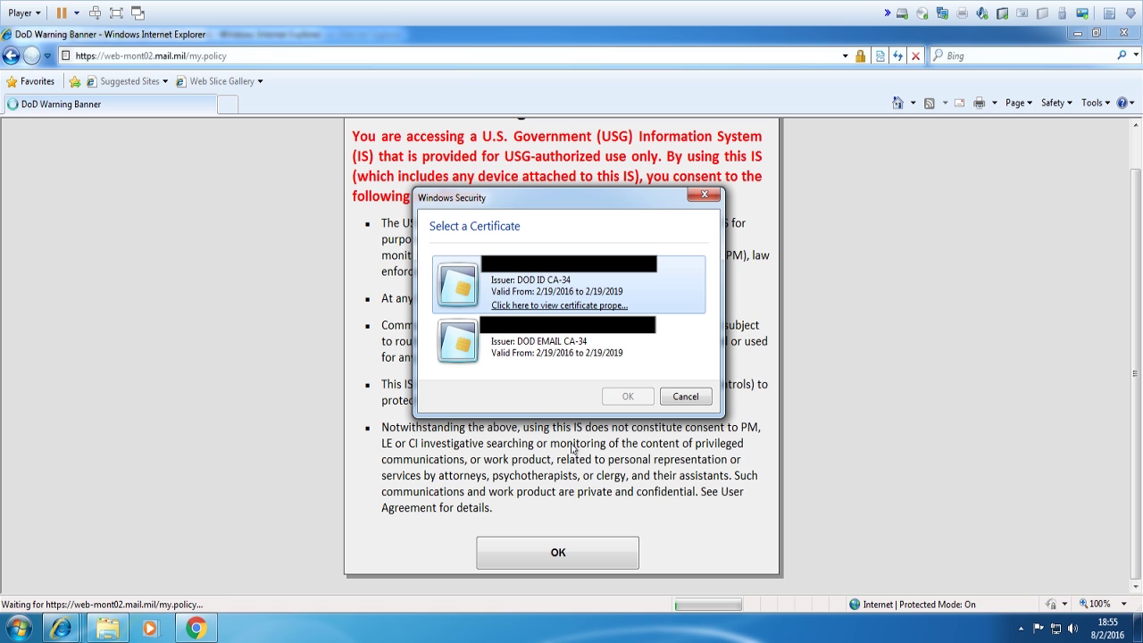
# Sign in with the DOD EMAIL certificate and smart card PIN so the 54-item Inbox loads.
pyautogui.click(571, 349)
pyautogui.click(625, 398)
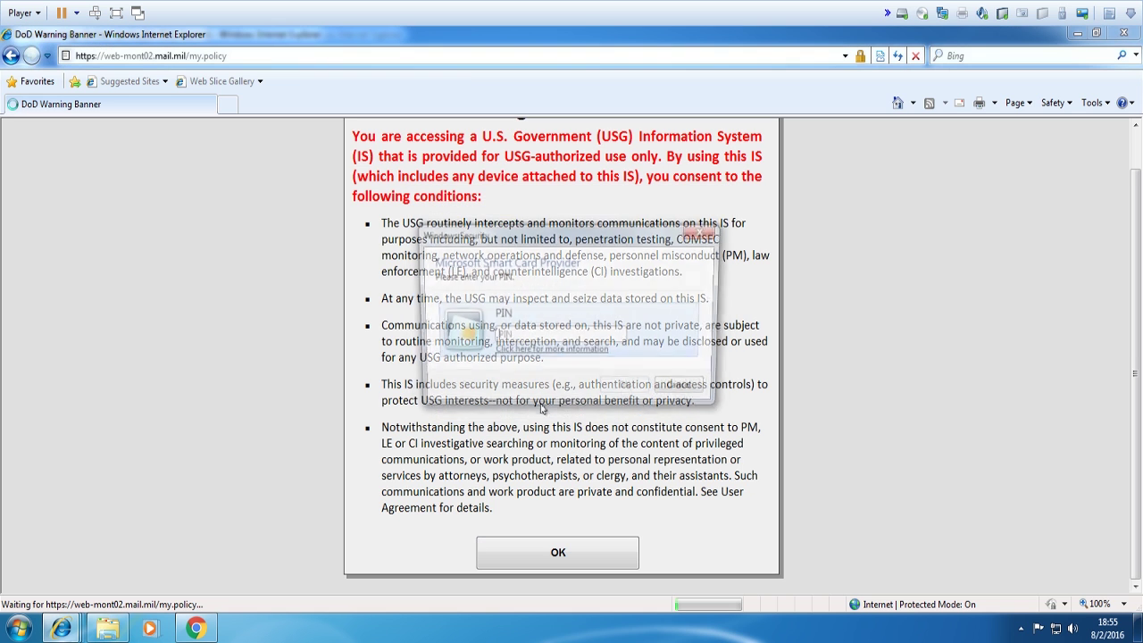
pyautogui.write('•')
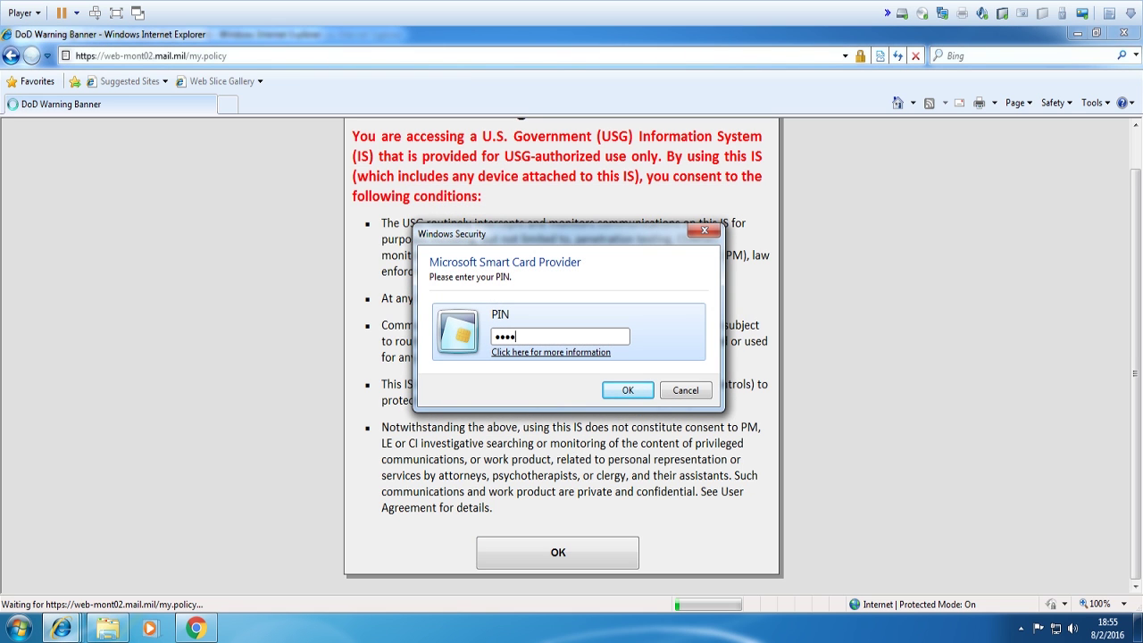
pyautogui.write('•••••')
pyautogui.press('Return')
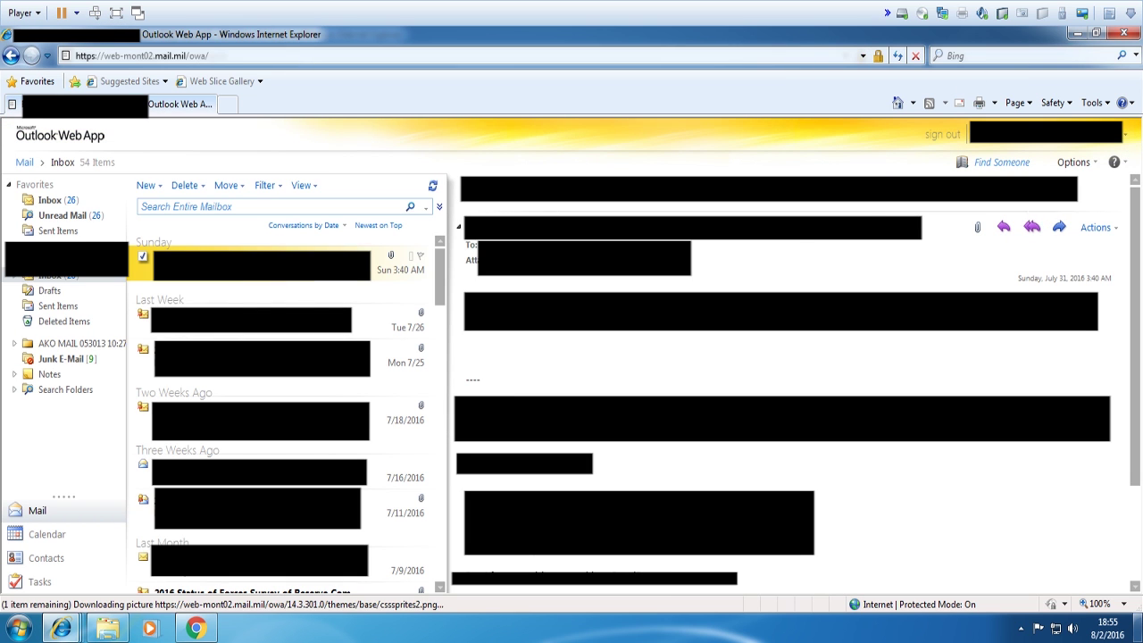
pyautogui.click(1139, 628)
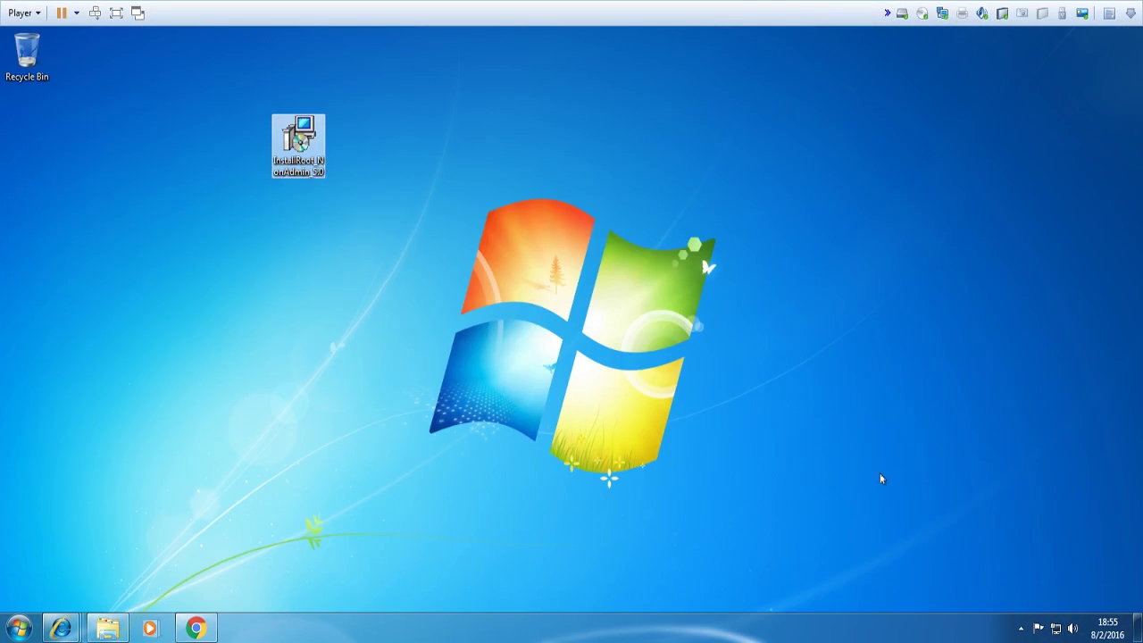